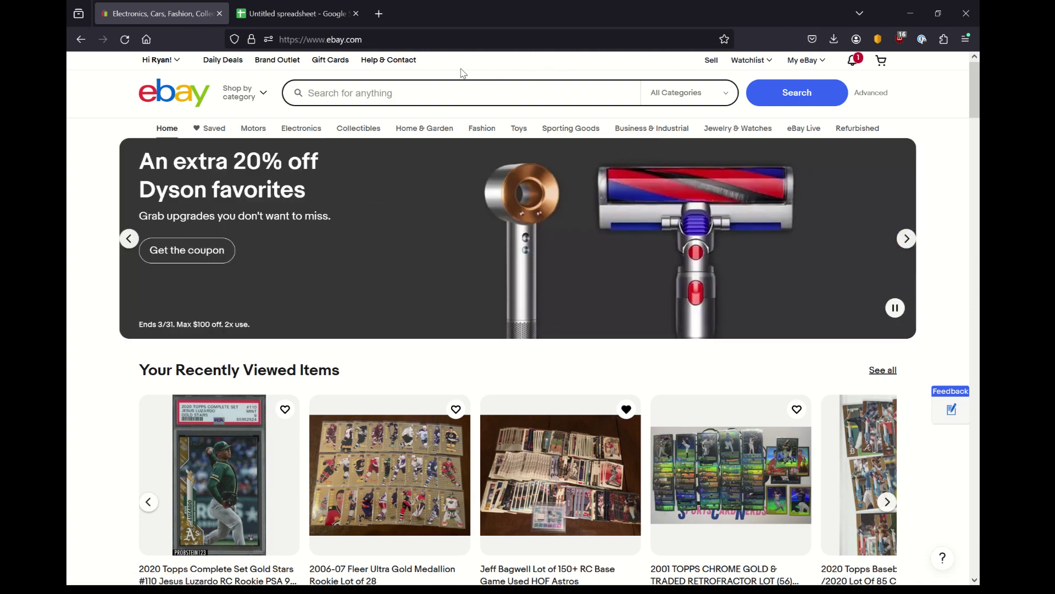
# Scroll the eBay home page down and back up to look it over.
pyautogui.scroll(-5, 463, 73)
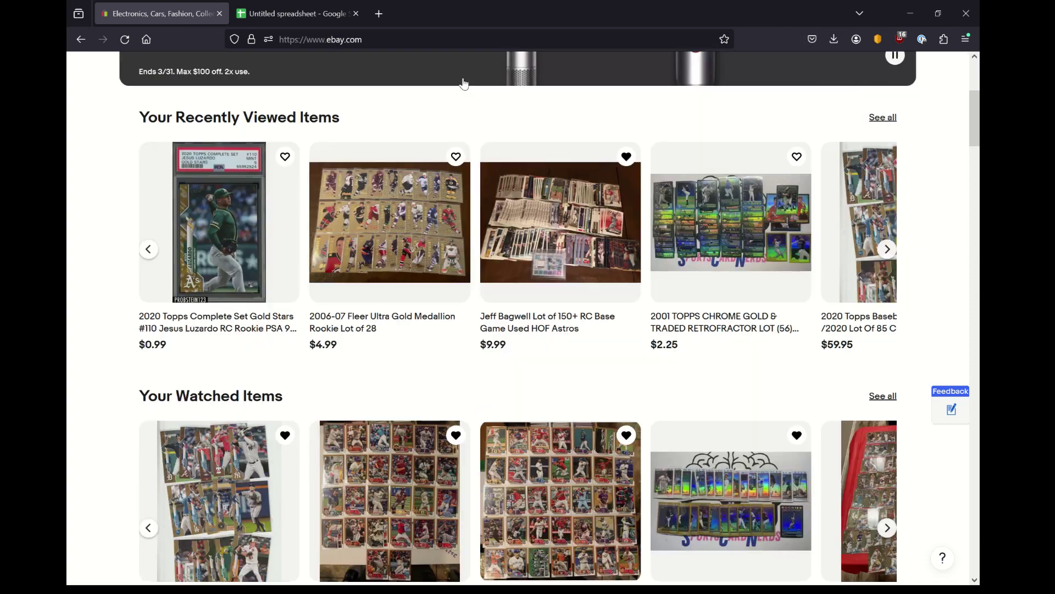
pyautogui.scroll(5, 464, 77)
# Go to the Seller Hub overview page from the My eBay menu.
pyautogui.moveTo(792, 65)
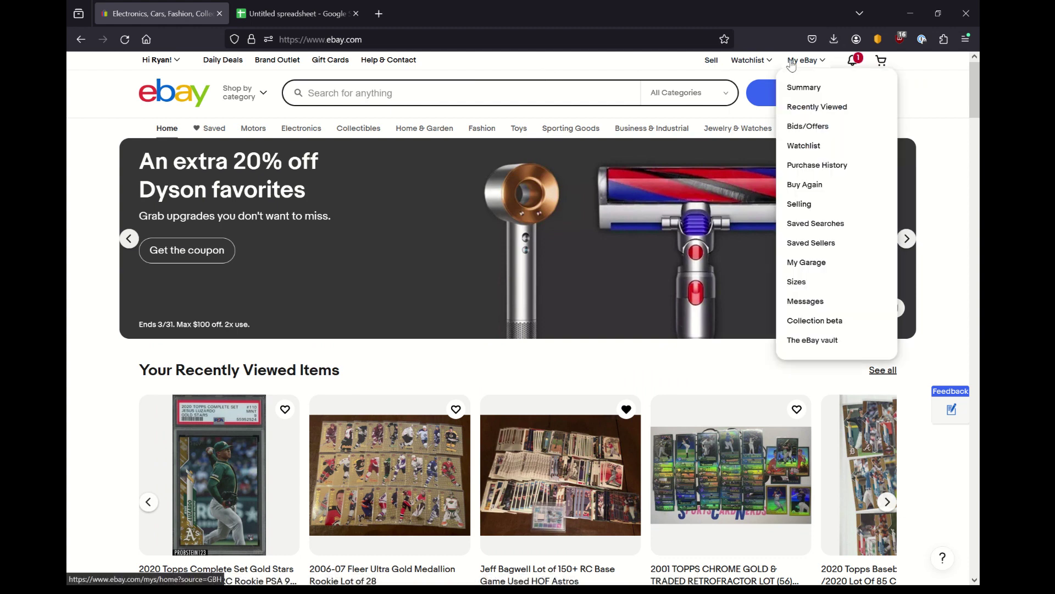
pyautogui.click(808, 211)
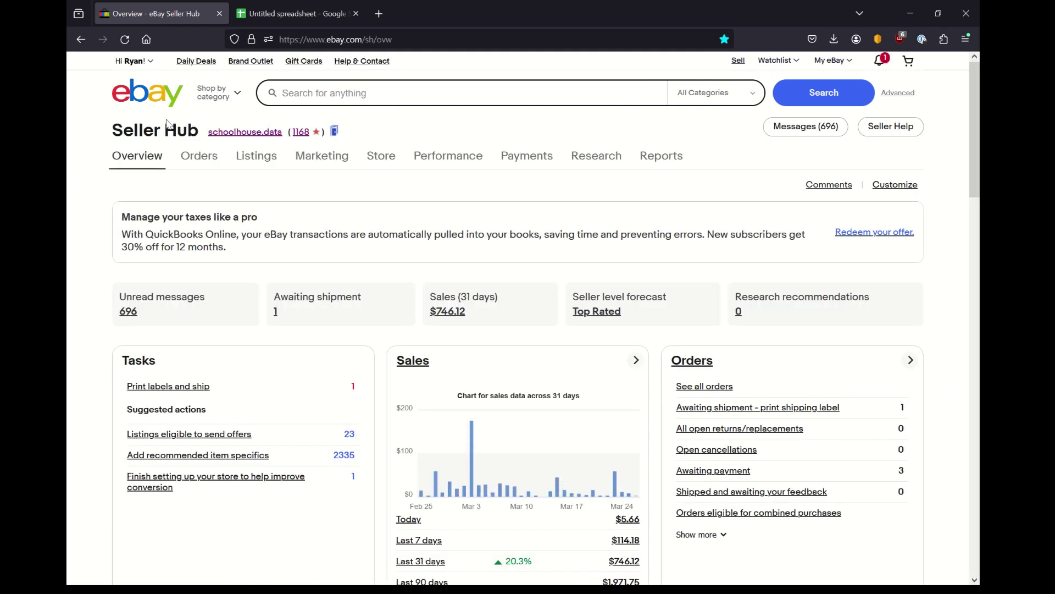
pyautogui.moveTo(110, 132); pyautogui.dragTo(196, 133)
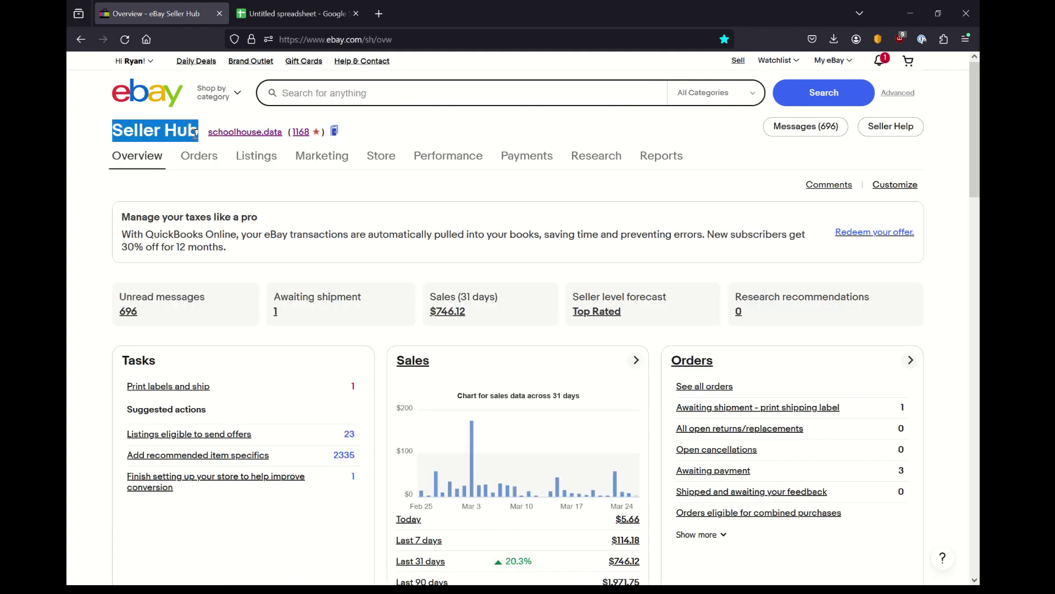
pyautogui.click(610, 142)
# Open the Uploads reports page and dismiss its Welcome message.
pyautogui.moveTo(675, 159)
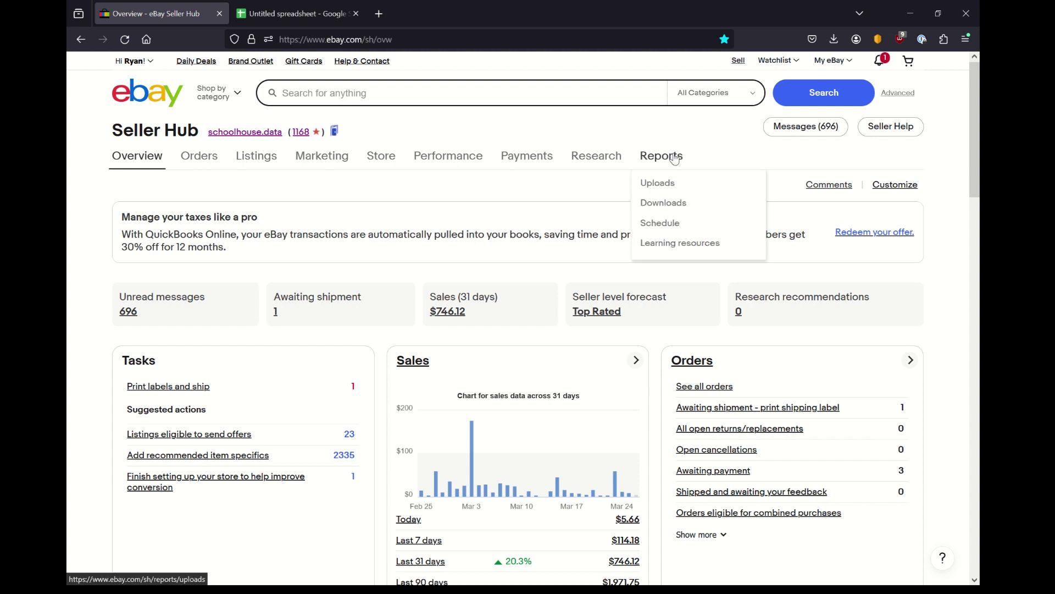
pyautogui.click(675, 158)
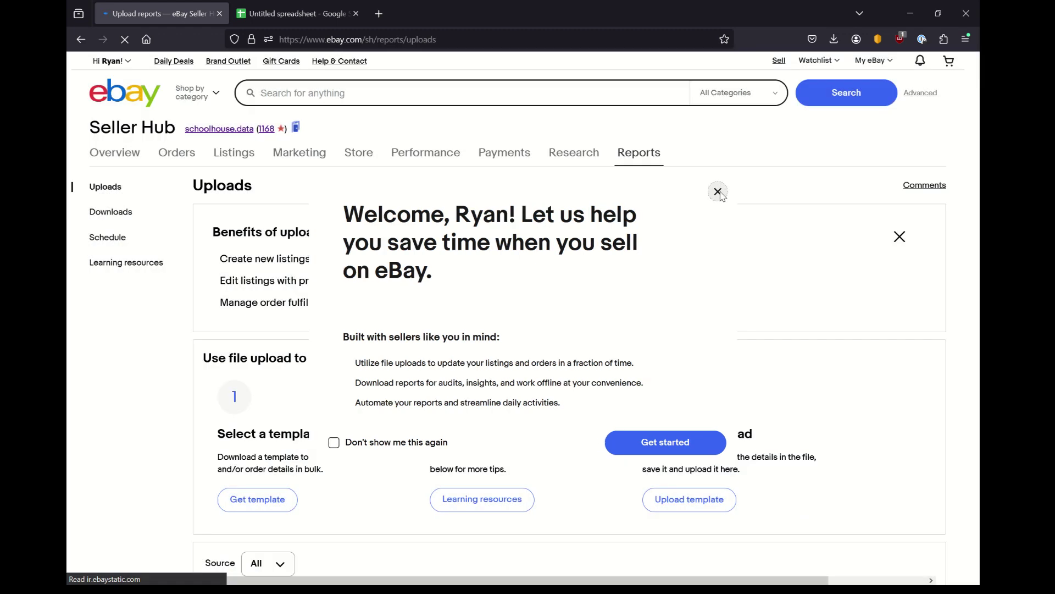
pyautogui.click(718, 192)
pyautogui.scroll(-3, 714, 215)
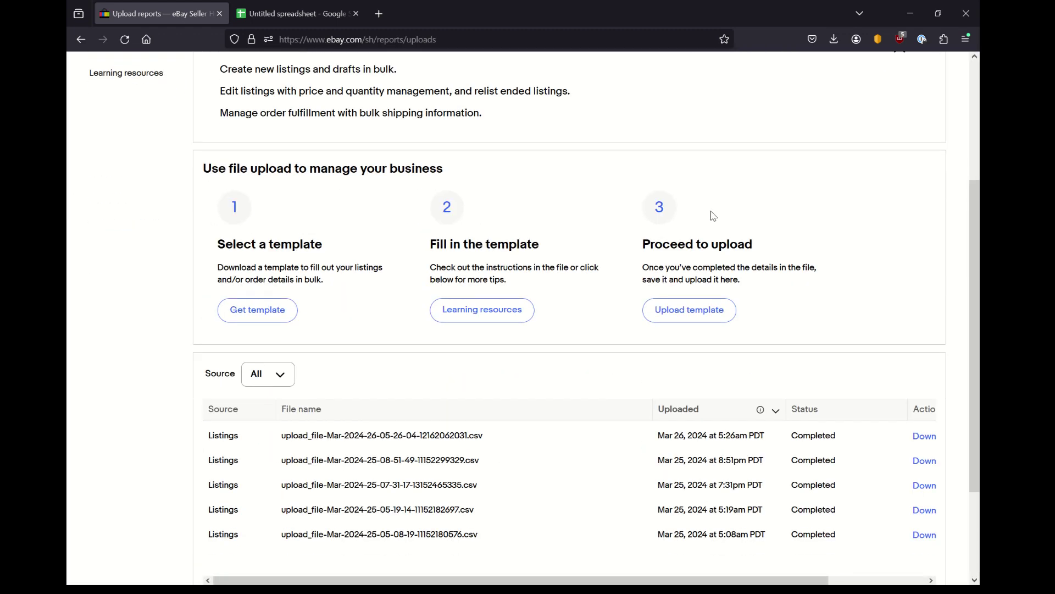
pyautogui.scroll(3, 713, 215)
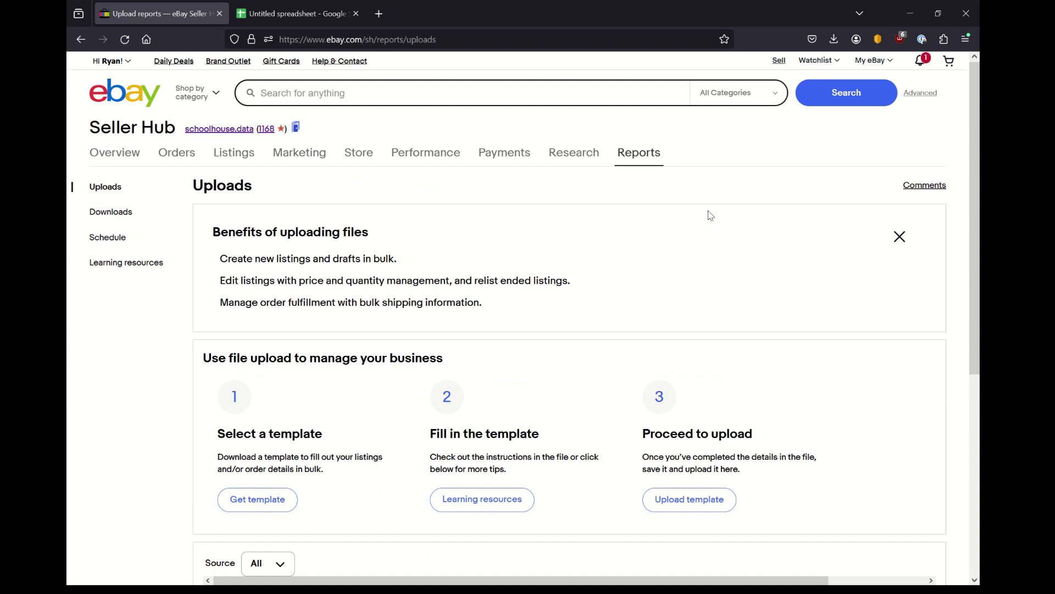
# On the Downloads page, start a new report with source Listings and choose its report type.
pyautogui.click(125, 216)
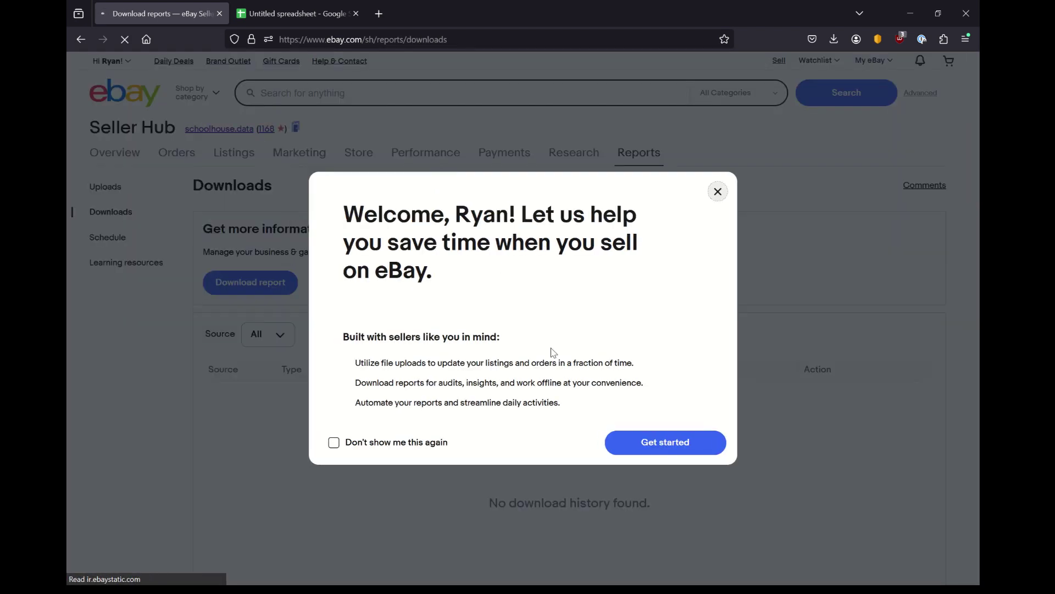
pyautogui.click(717, 192)
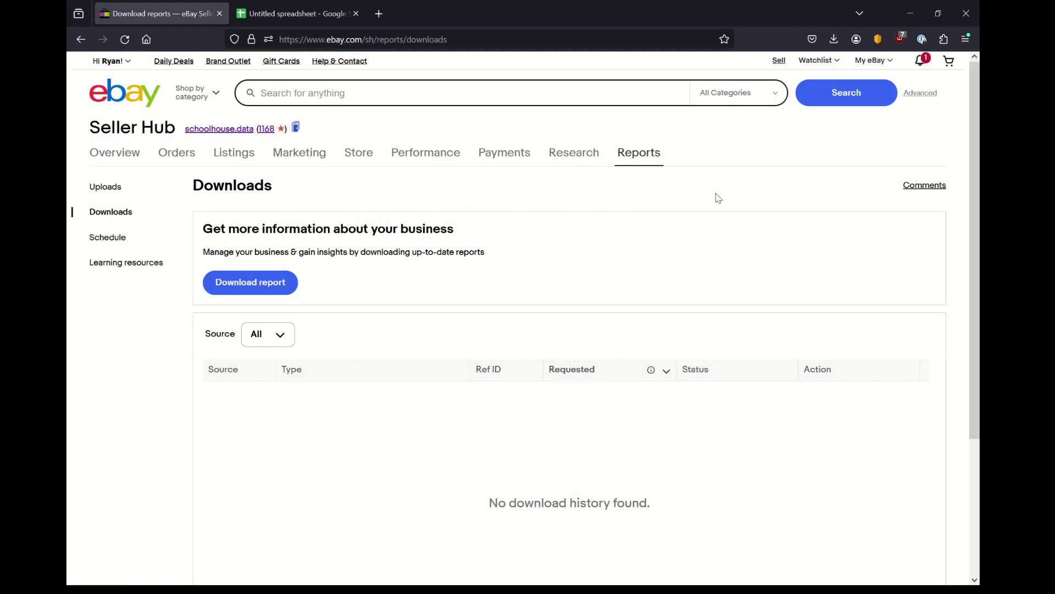
pyautogui.click(269, 284)
pyautogui.click(379, 193)
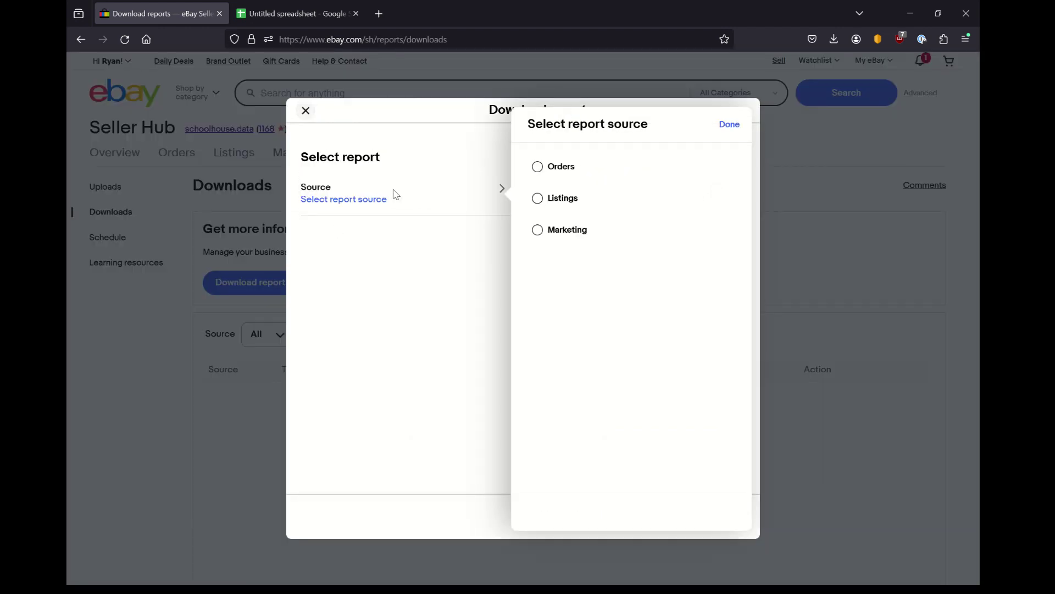
pyautogui.click(557, 200)
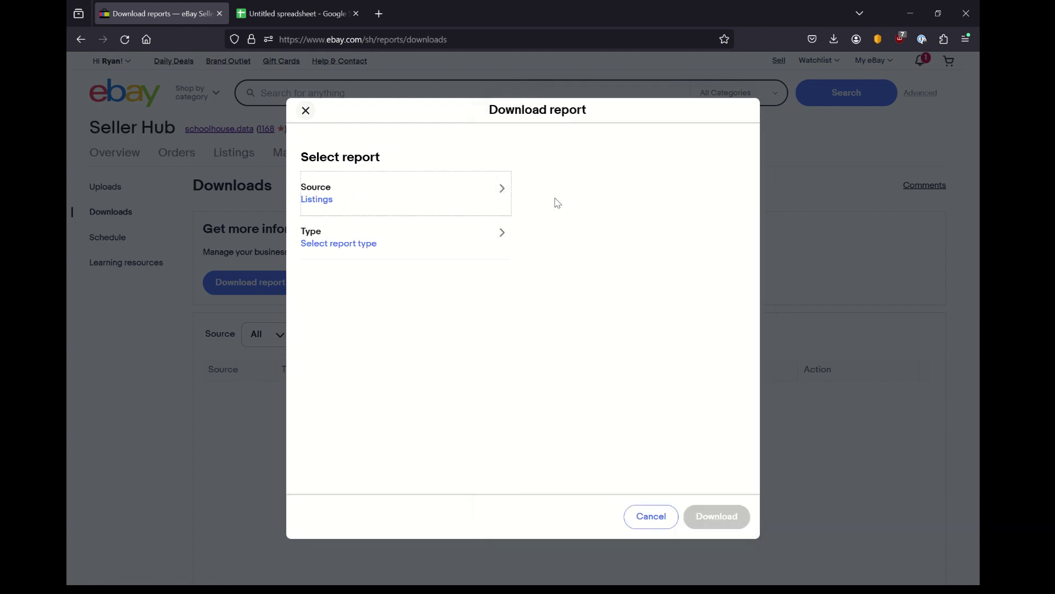
pyautogui.click(448, 239)
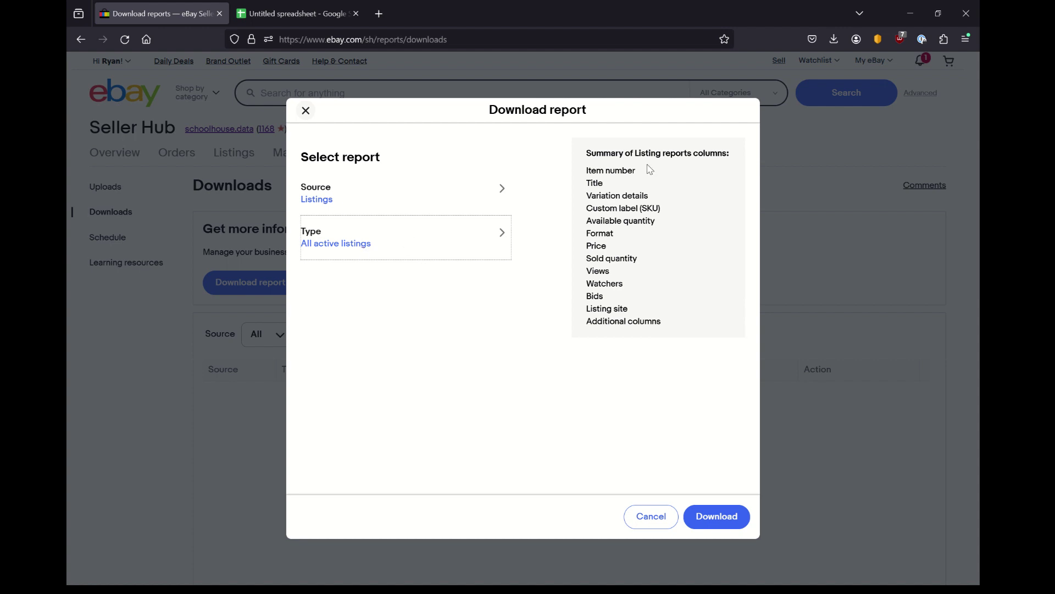
# Review the All active listings columns, Item number through Sold quantity, then cancel without downloading.
pyautogui.moveTo(584, 157); pyautogui.dragTo(596, 183)
pyautogui.click(674, 330)
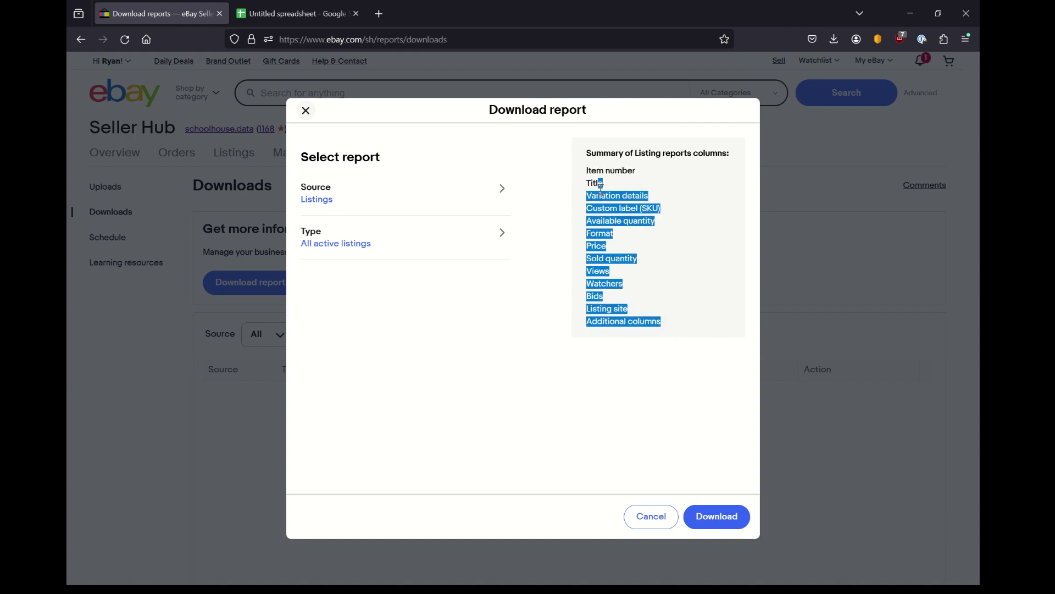
pyautogui.click(607, 197)
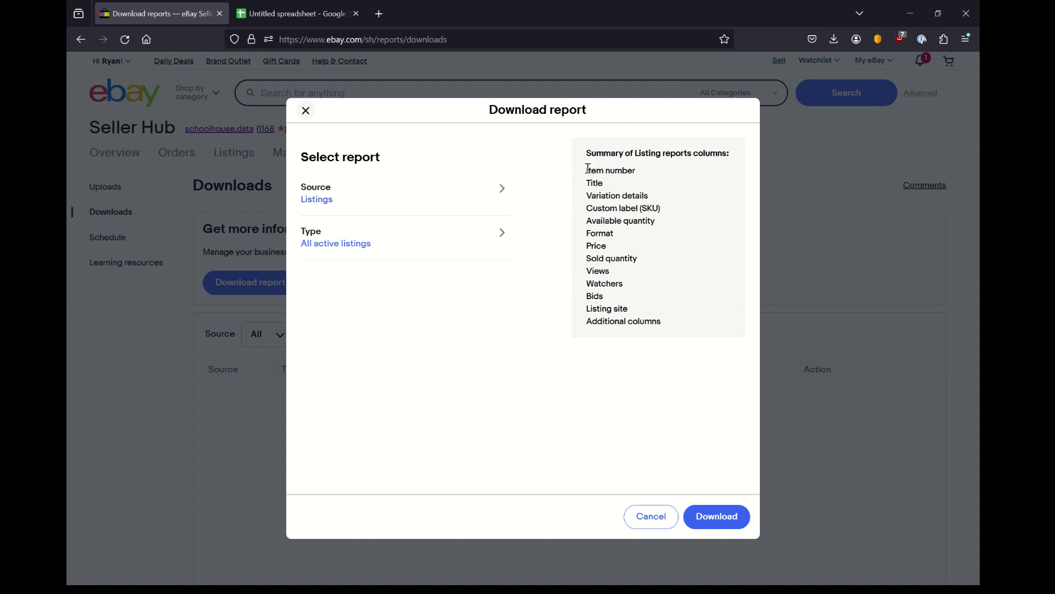
pyautogui.moveTo(589, 168); pyautogui.dragTo(636, 266)
pyautogui.click(636, 268)
pyautogui.click(659, 520)
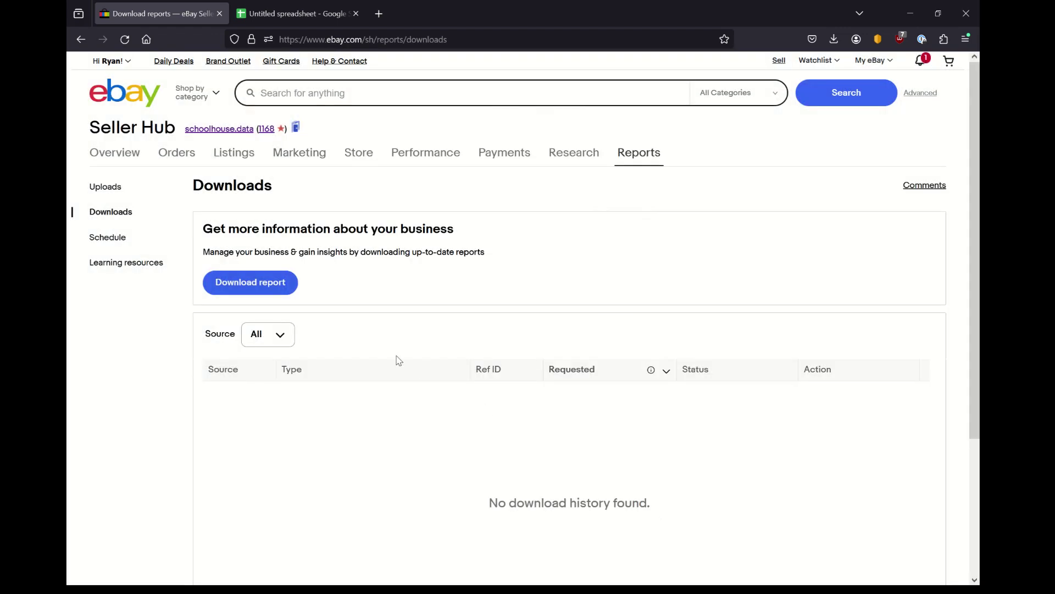
pyautogui.scroll(-3, 476, 293)
pyautogui.scroll(3, 476, 292)
# Return to the Uploads page and dismiss its Welcome message again.
pyautogui.click(122, 189)
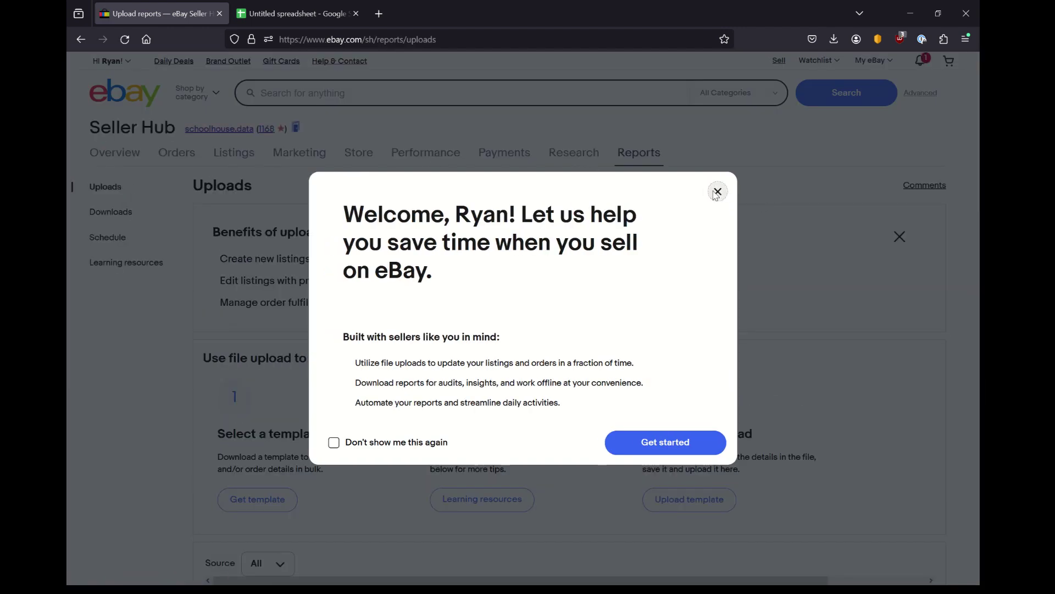
pyautogui.click(717, 191)
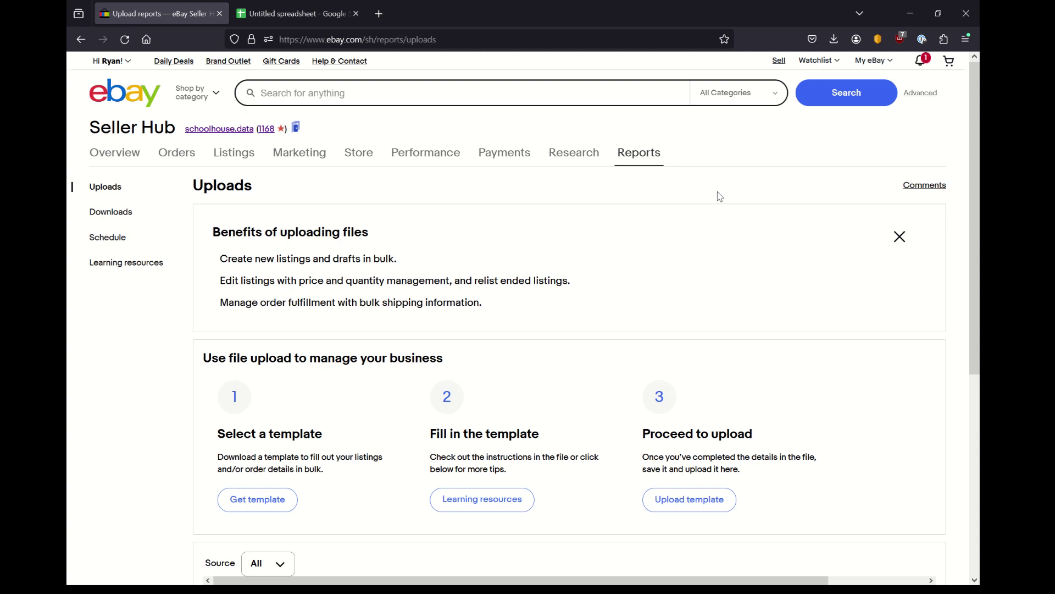
pyautogui.scroll(-3, 730, 193)
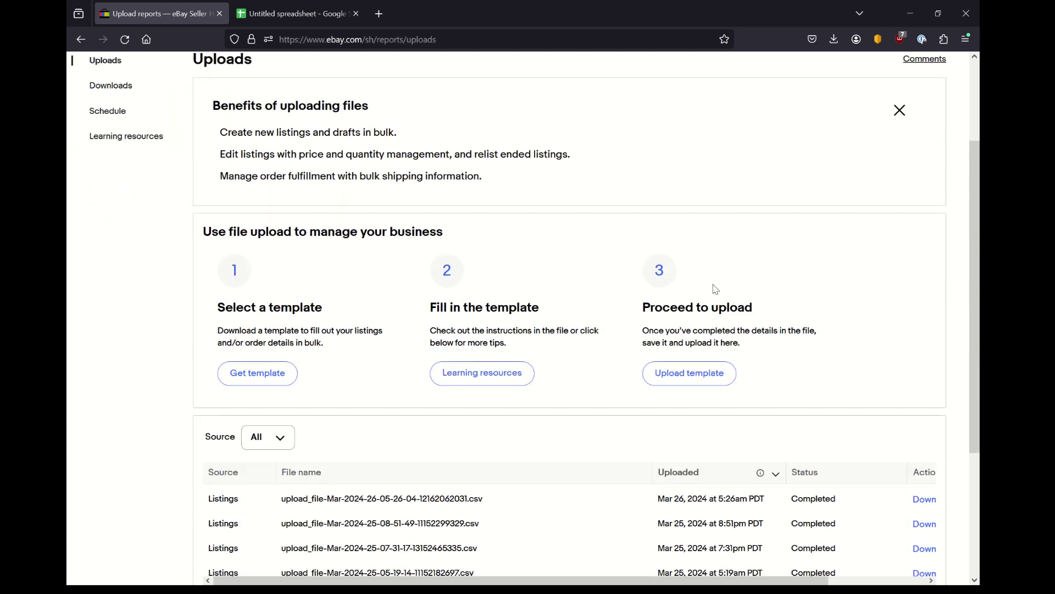
# Close the Upload template dialog without a file and look over the completed uploads table.
pyautogui.click(678, 381)
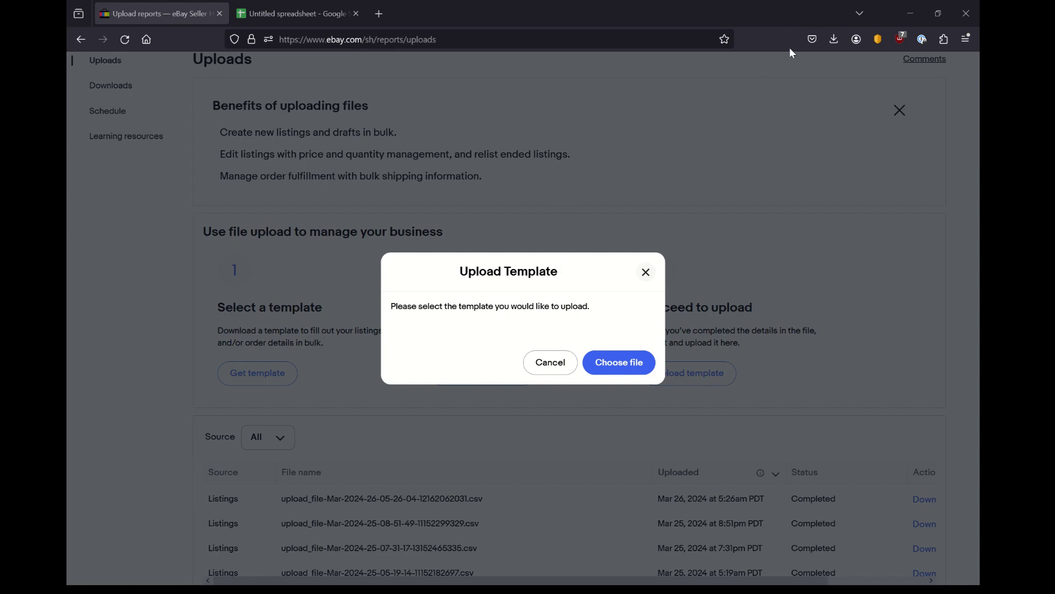
pyautogui.click(646, 272)
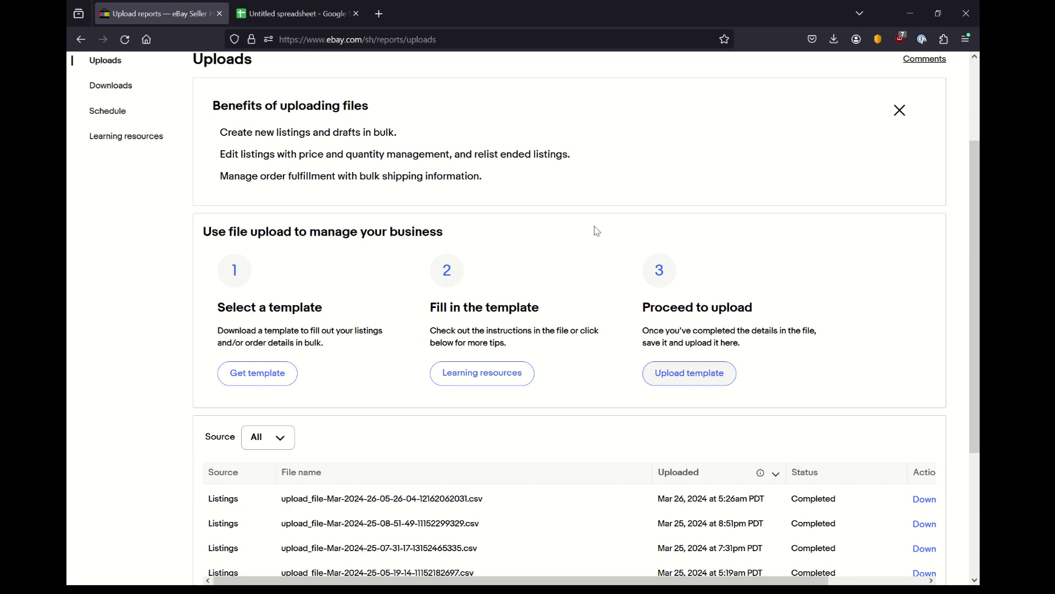
pyautogui.scroll(-3, 578, 194)
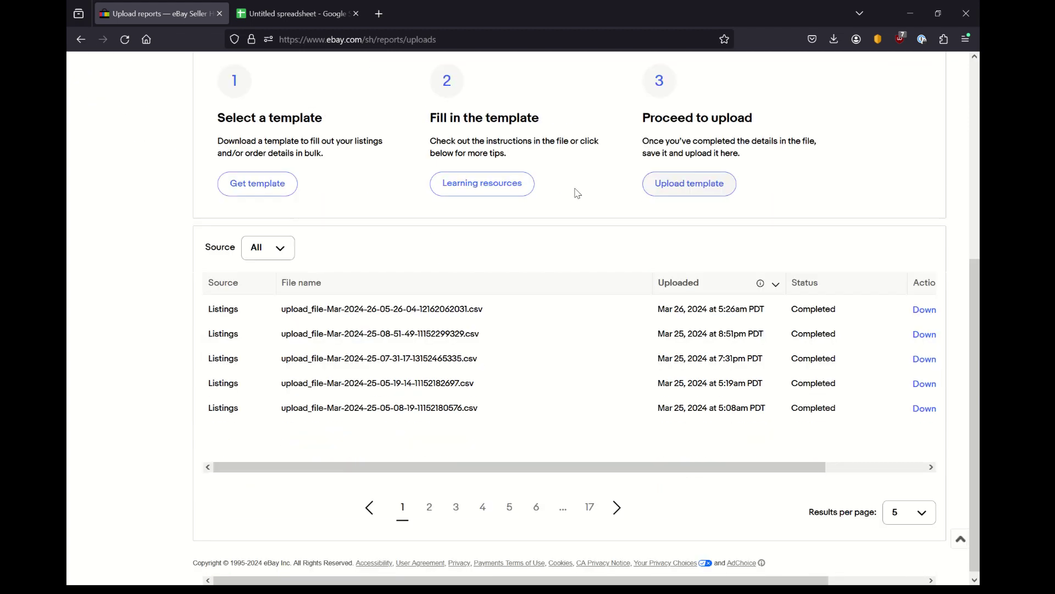
pyautogui.scroll(4, 578, 194)
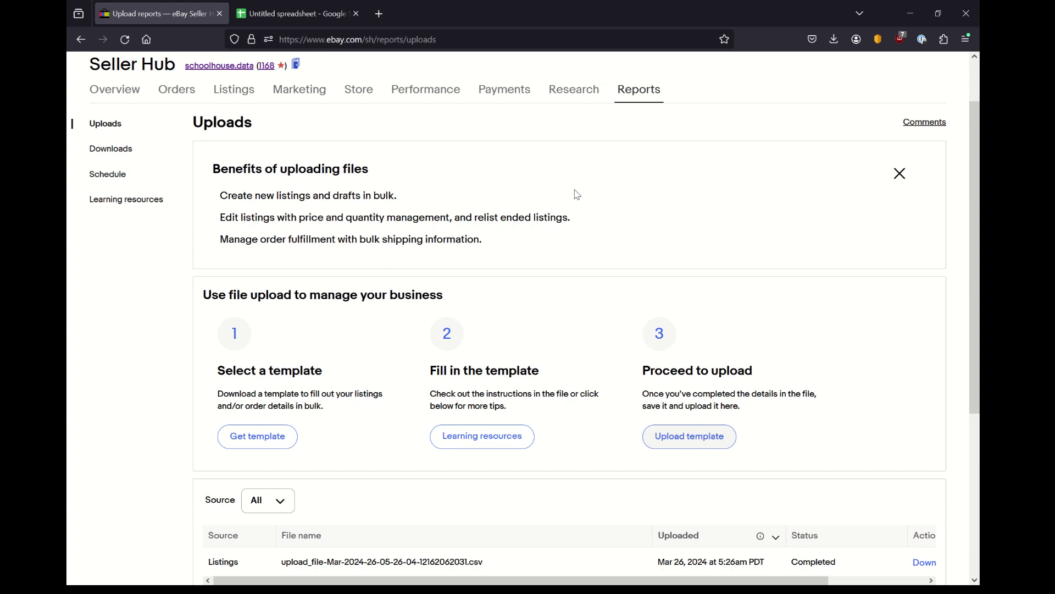
pyautogui.scroll(-2, 577, 195)
pyautogui.scroll(4, 575, 197)
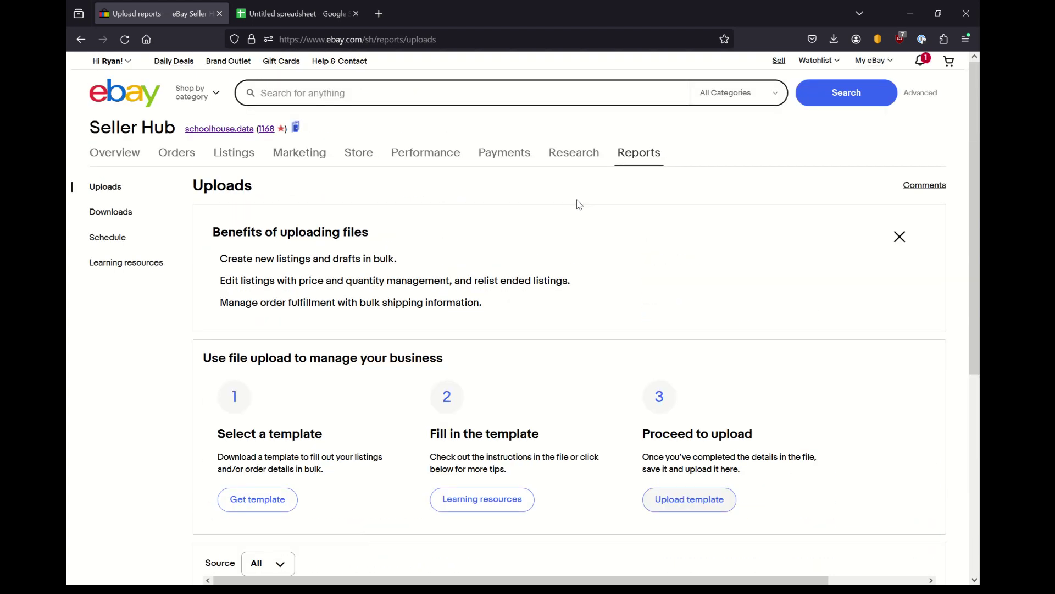
pyautogui.scroll(-5, 541, 267)
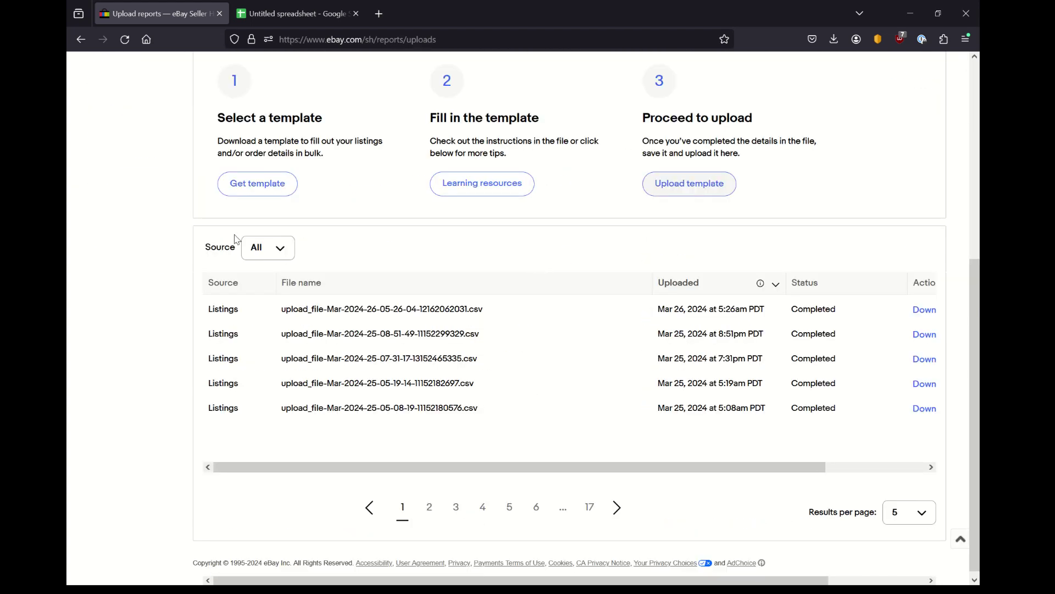
pyautogui.moveTo(483, 469); pyautogui.dragTo(401, 477)
pyautogui.scroll(-1, 493, 334)
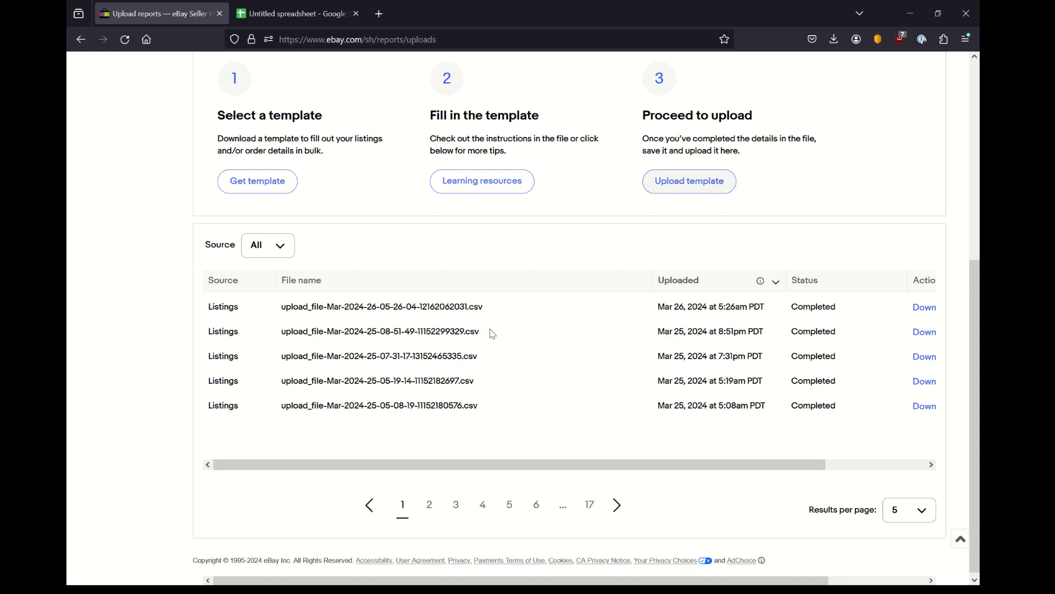
pyautogui.scroll(-1, 493, 334)
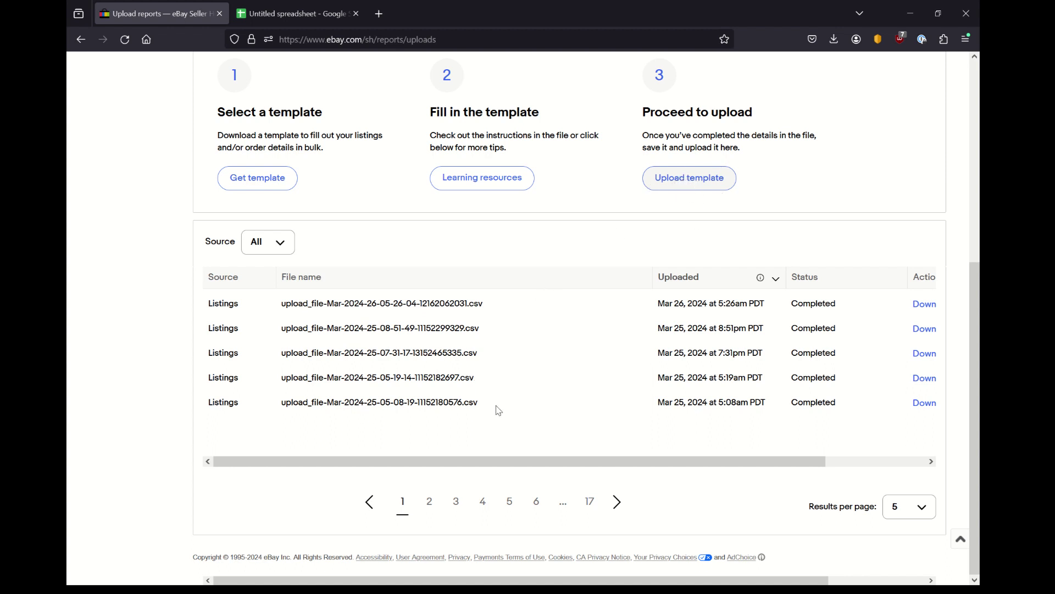
pyautogui.moveTo(476, 461); pyautogui.dragTo(452, 464)
pyautogui.moveTo(665, 304); pyautogui.dragTo(691, 424)
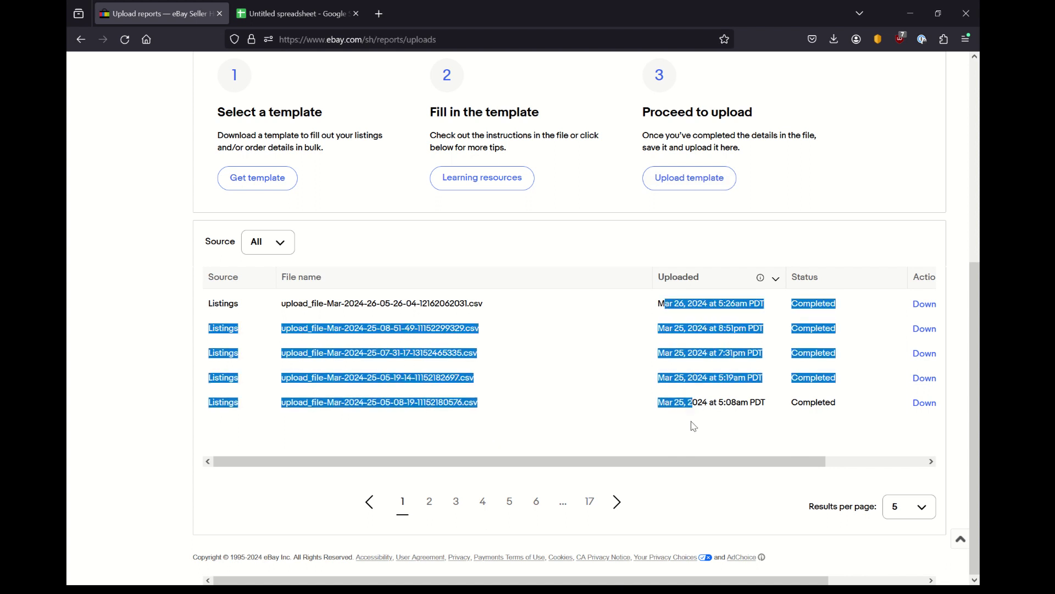
pyautogui.click(735, 404)
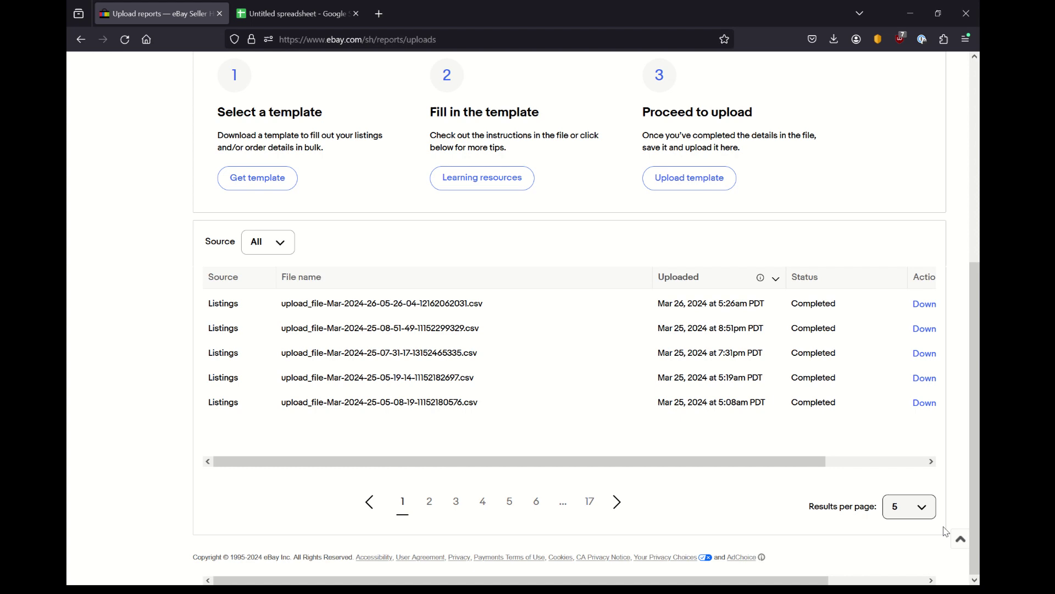
# Set the uploads list to show 100 results per page.
pyautogui.click(923, 510)
pyautogui.scroll(-1, 913, 528)
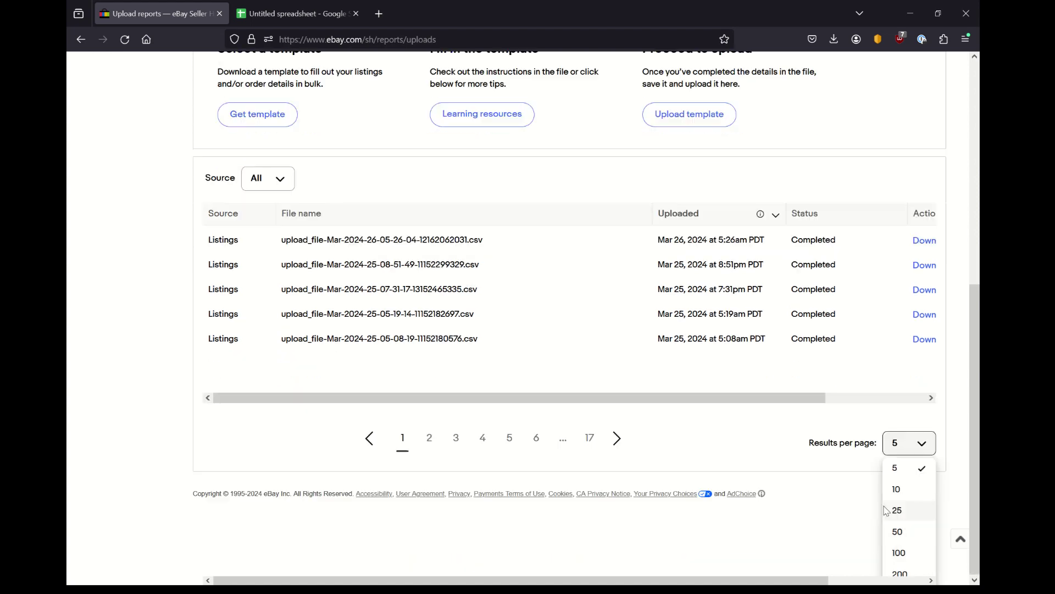
pyautogui.click(899, 553)
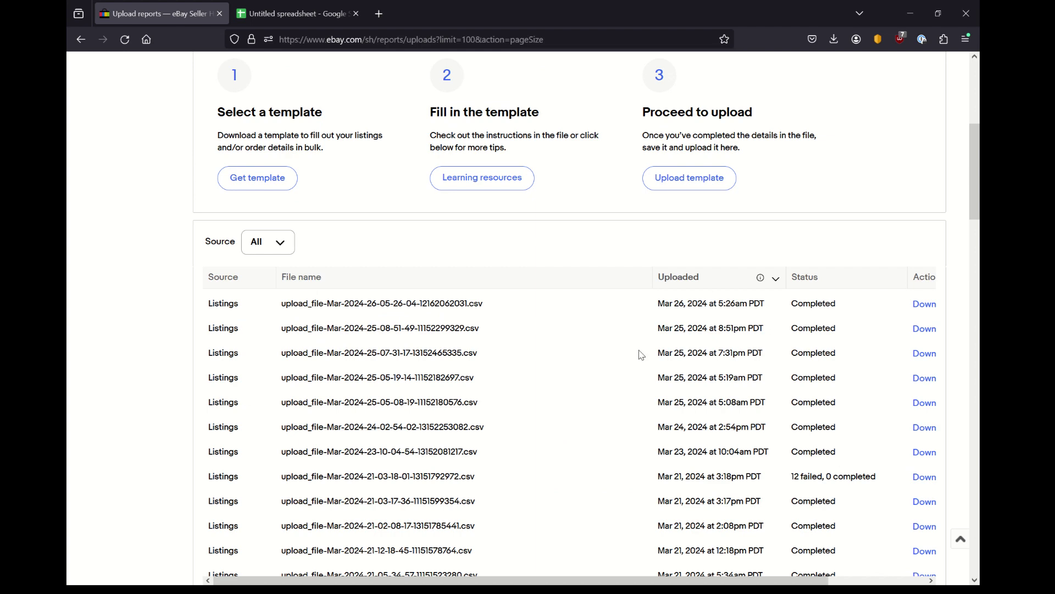
# Scroll down to the Feb 27, 2024 listings upload row.
pyautogui.scroll(-2, 536, 328)
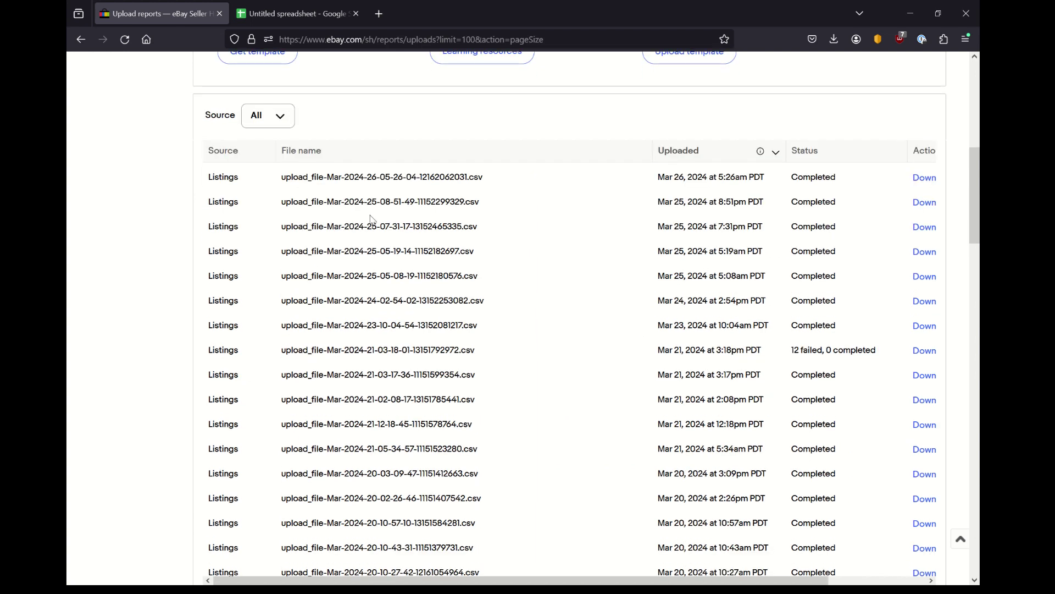
pyautogui.scroll(-2, 421, 245)
pyautogui.scroll(-3, 429, 275)
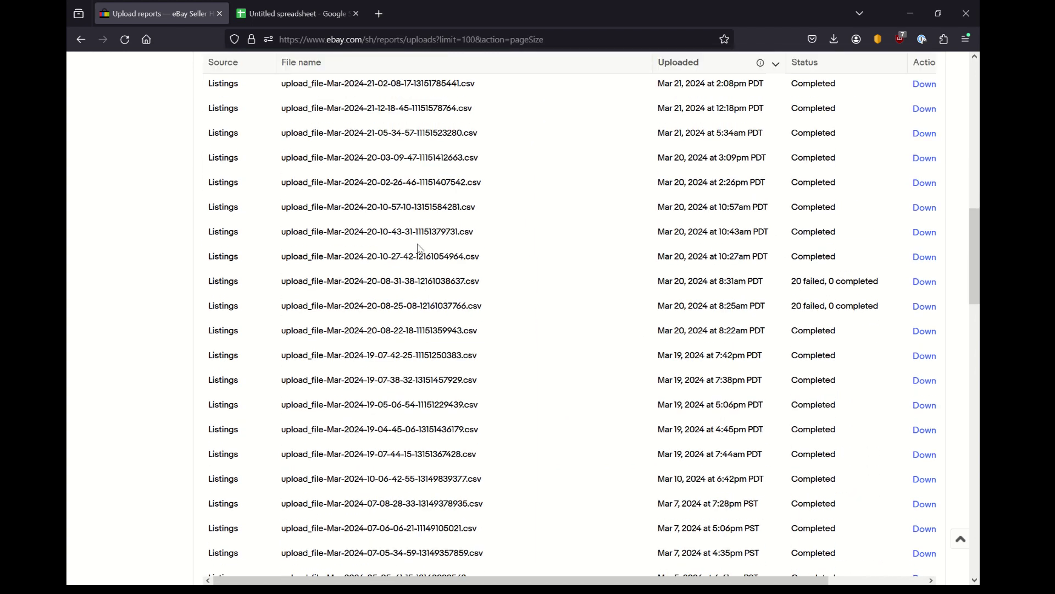
pyautogui.scroll(-4, 421, 308)
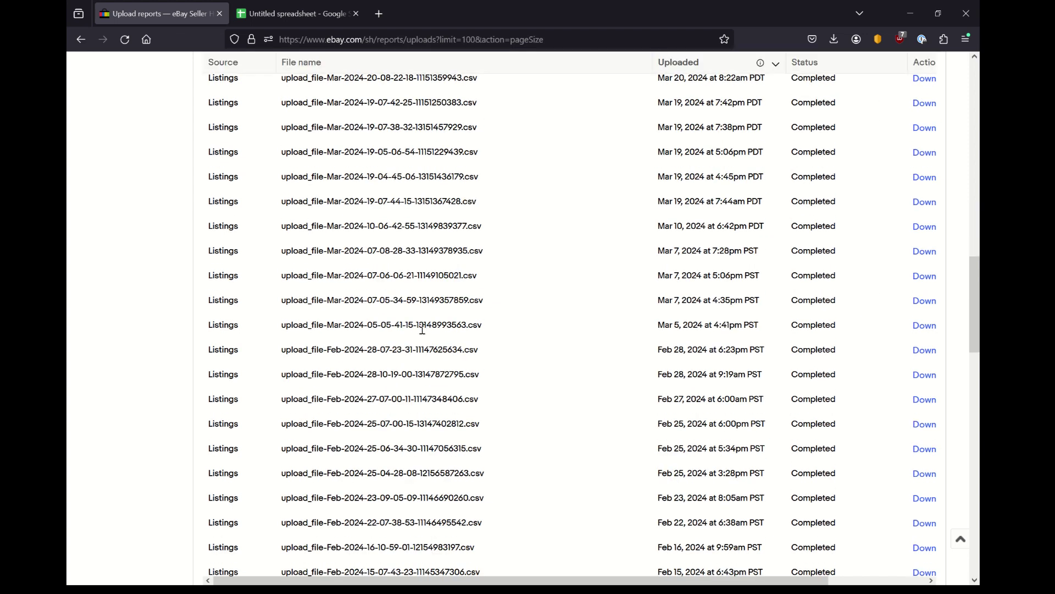
pyautogui.scroll(-1, 416, 329)
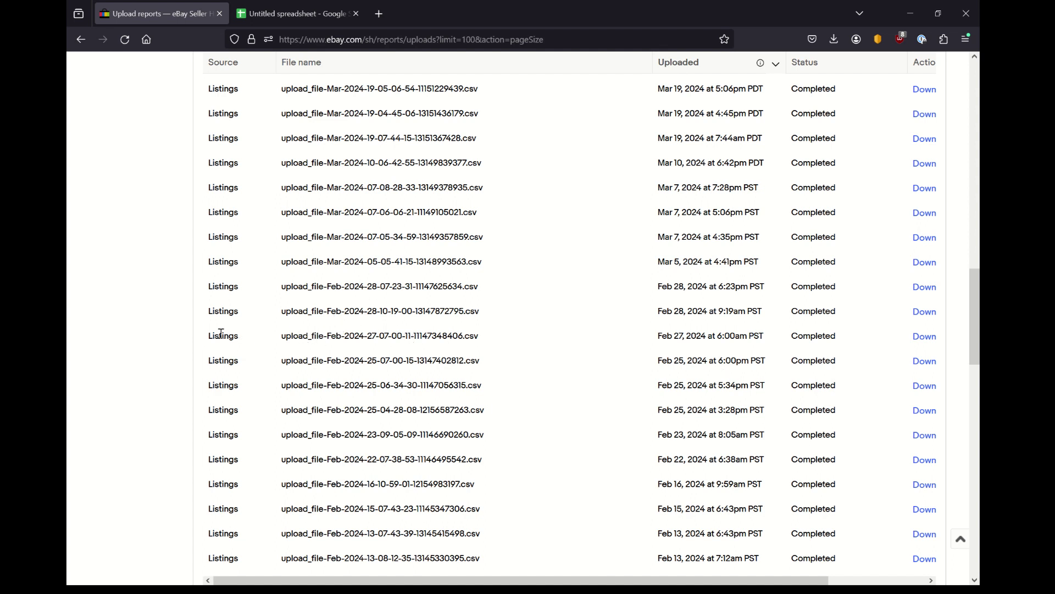
pyautogui.moveTo(207, 335); pyautogui.dragTo(524, 342)
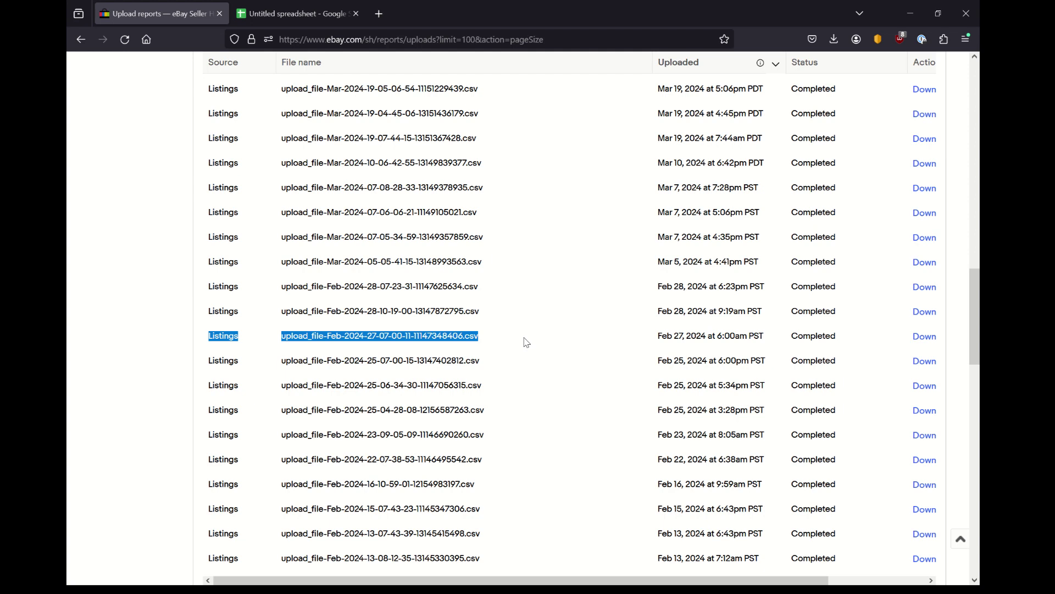
pyautogui.click(526, 342)
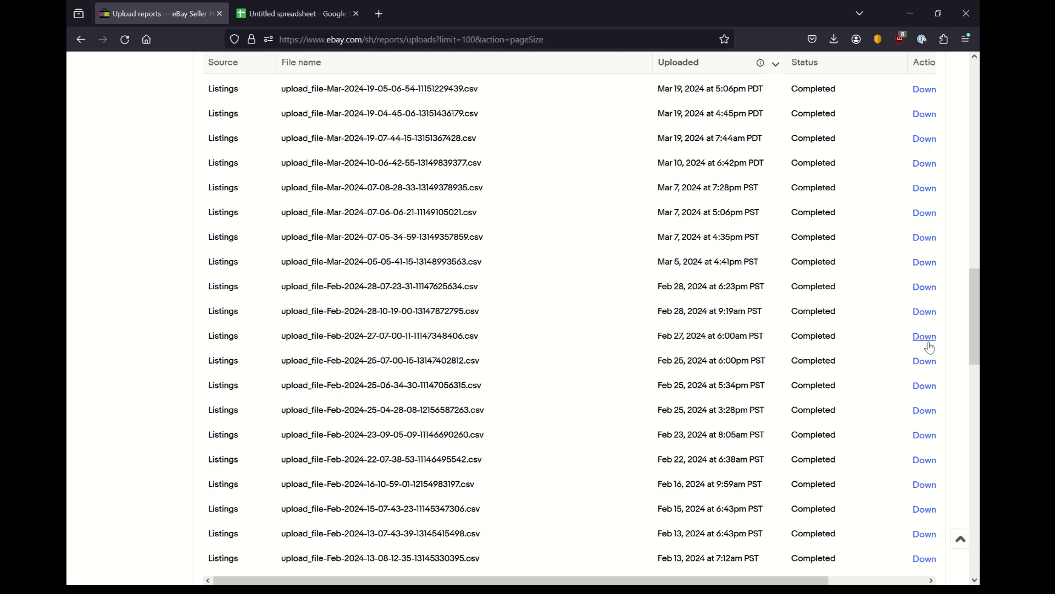
# Download the source file of the Feb 27 upload from its Download results menu.
pyautogui.moveTo(698, 581); pyautogui.dragTo(795, 581)
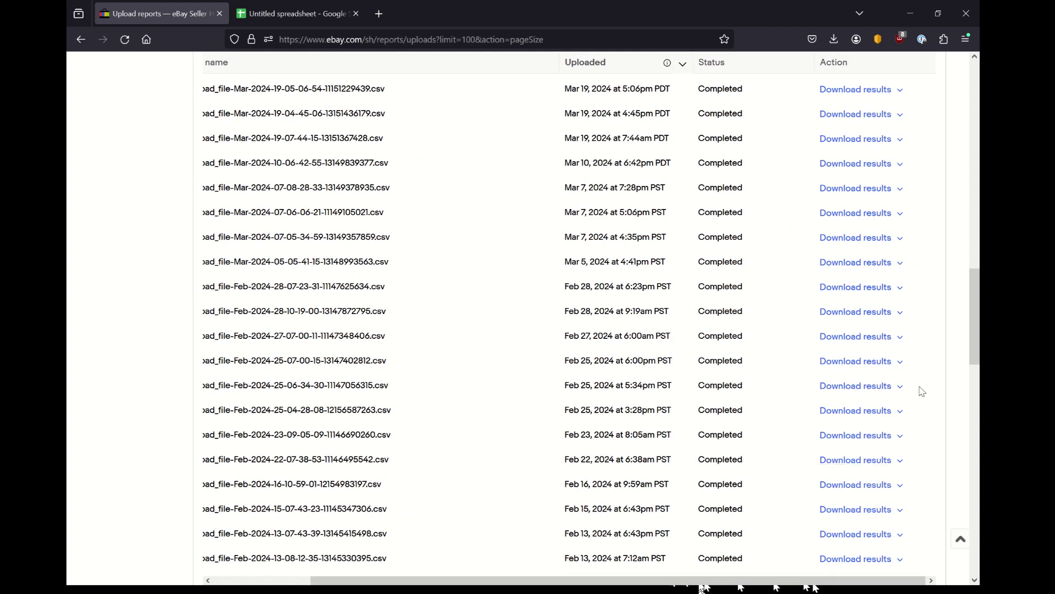
pyautogui.click(898, 338)
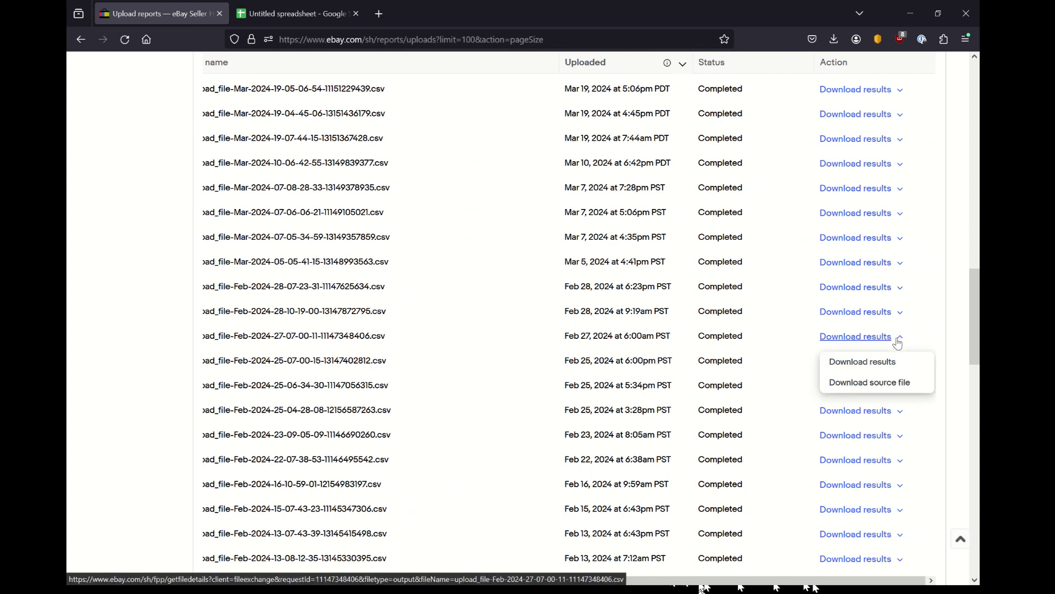
pyautogui.click(918, 388)
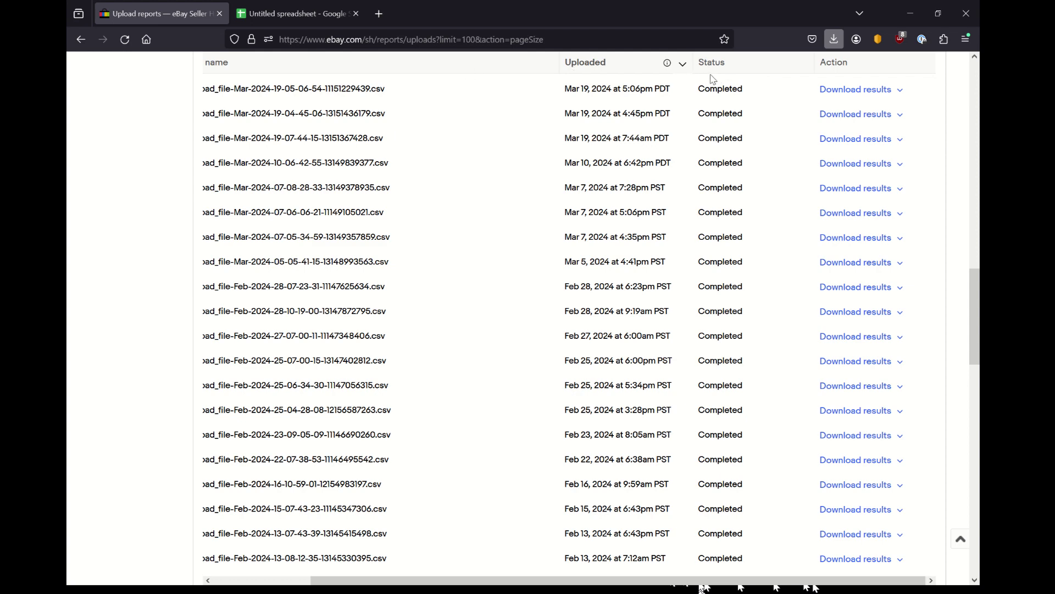
pyautogui.click(295, 17)
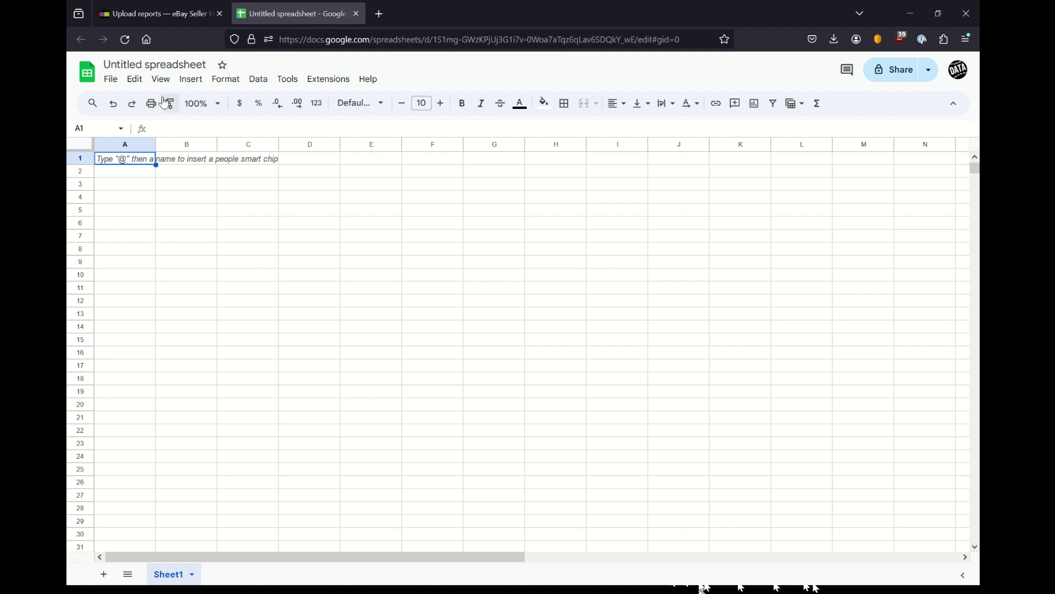
pyautogui.click(111, 79)
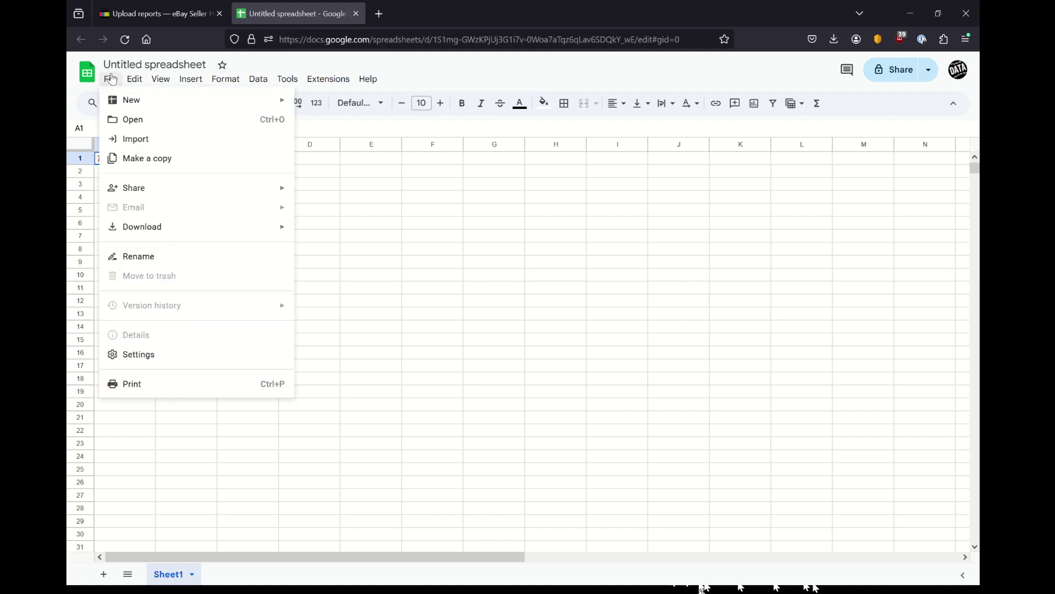
pyautogui.click(177, 122)
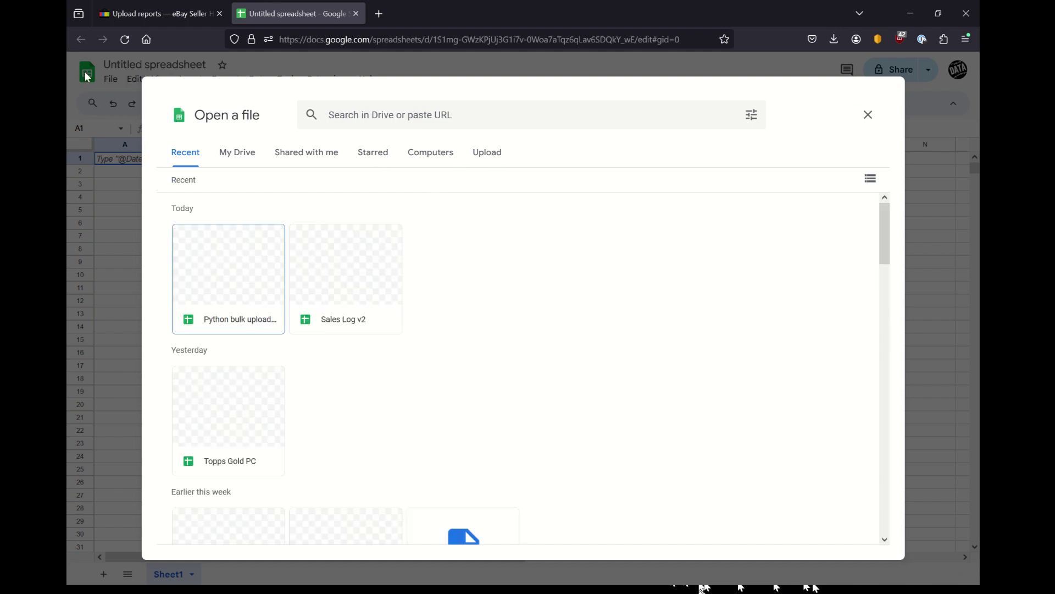
pyautogui.click(498, 161)
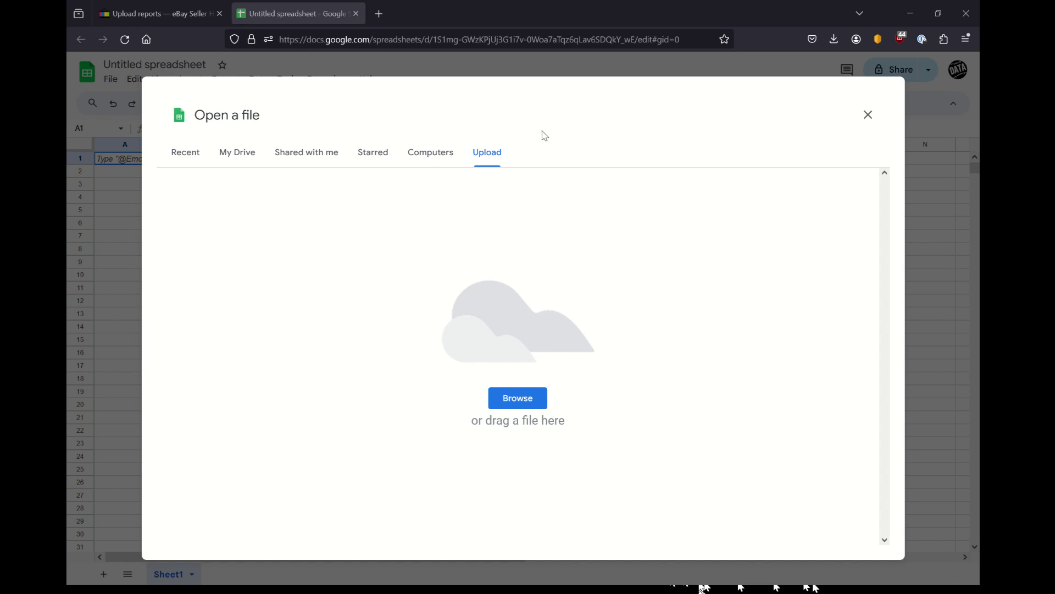
pyautogui.press('Return')
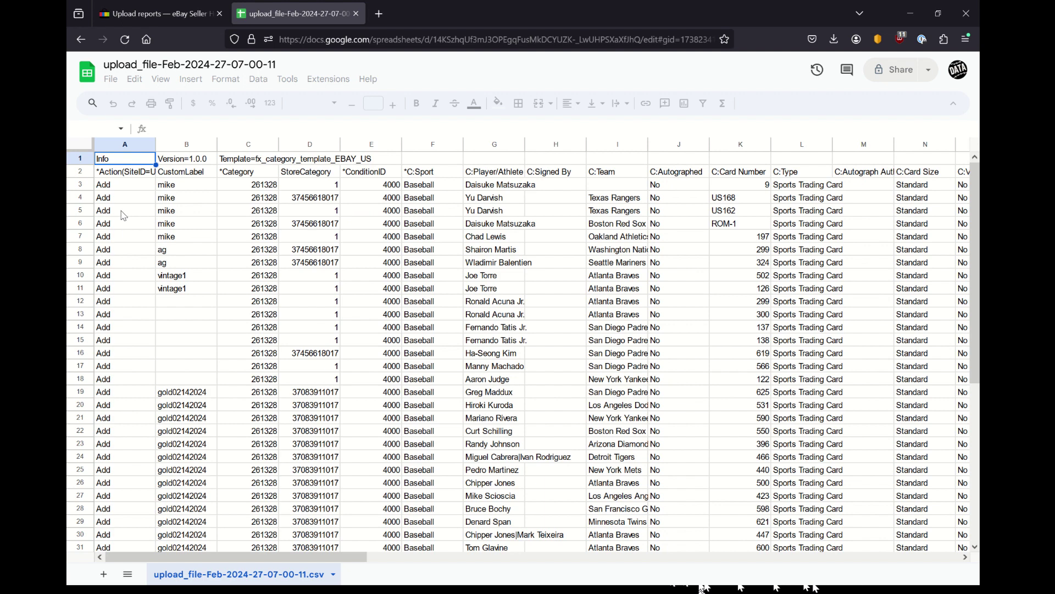
# Move right from cell A5 along row 5 past columns J and P toward PicURL.
pyautogui.click(123, 215)
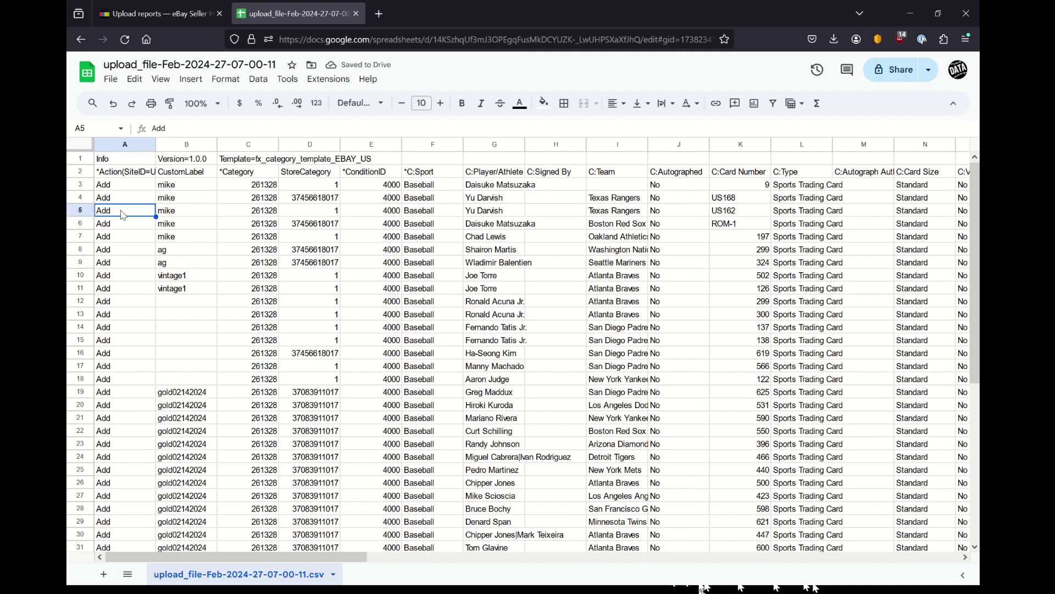
pyautogui.press('Right')
pyautogui.press('Right')
pyautogui.press('Right')
pyautogui.press('Right')
pyautogui.press('Right')
pyautogui.press('Right')
pyautogui.press('Right')
pyautogui.press('Right')
pyautogui.press('Right')
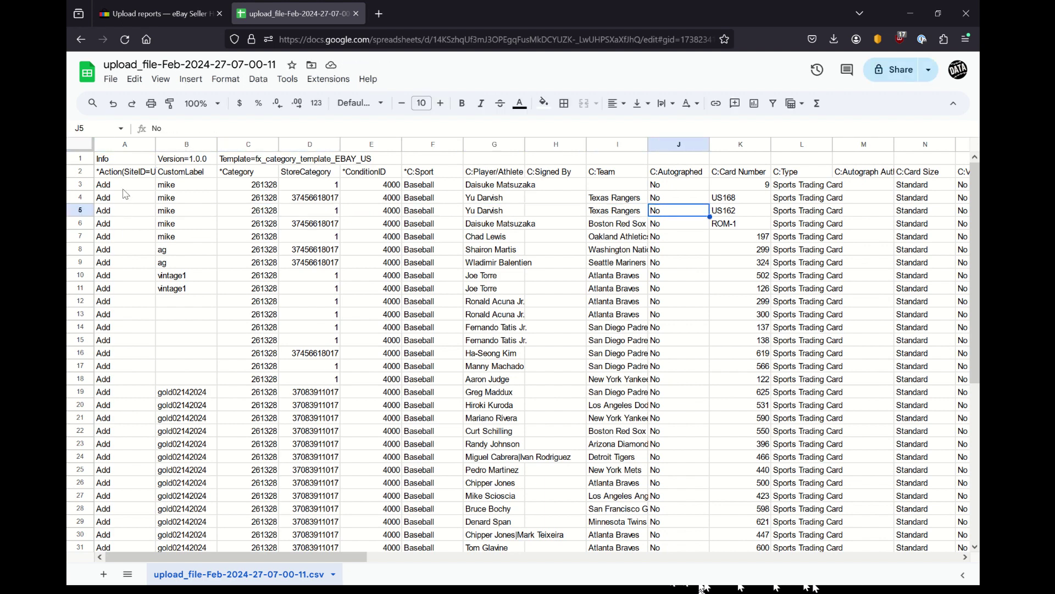
pyautogui.press('Right')
pyautogui.press('Right')
pyautogui.press('Right')
pyautogui.press('Right')
pyautogui.press('Right')
pyautogui.press('Right')
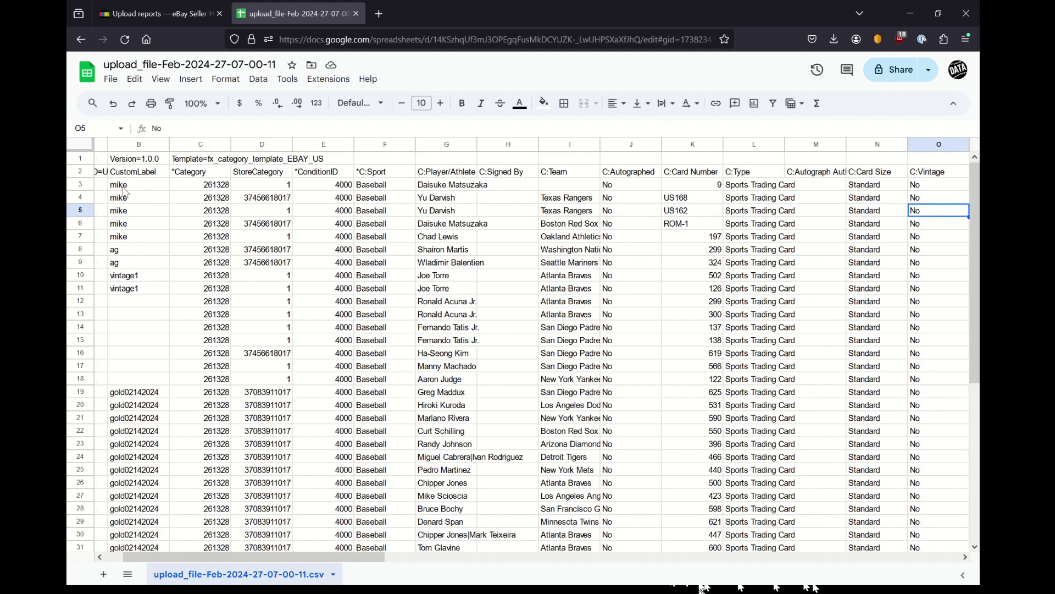
pyautogui.press('Right')
pyautogui.press('Right')
pyautogui.press('Right')
pyautogui.press('Right')
pyautogui.press('Right')
pyautogui.press('Right')
pyautogui.press('Right')
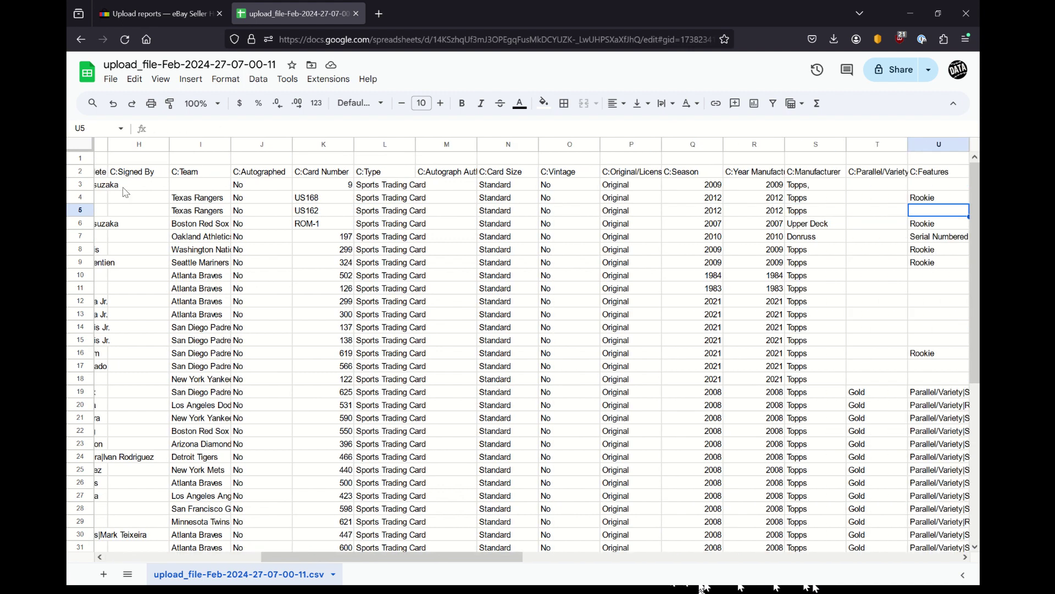
pyautogui.press('Right')
pyautogui.press('Right')
pyautogui.press('Right')
pyautogui.press('Right')
pyautogui.press('Right')
pyautogui.press('Right')
pyautogui.press('Right')
pyautogui.press('Right')
pyautogui.press('Right')
pyautogui.press('Right')
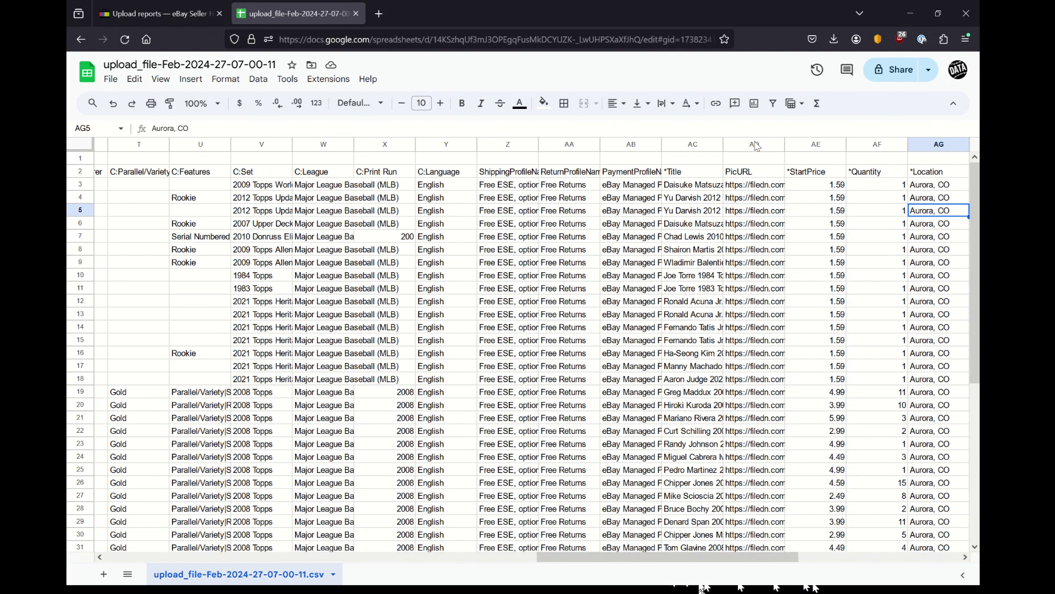
pyautogui.click(754, 144)
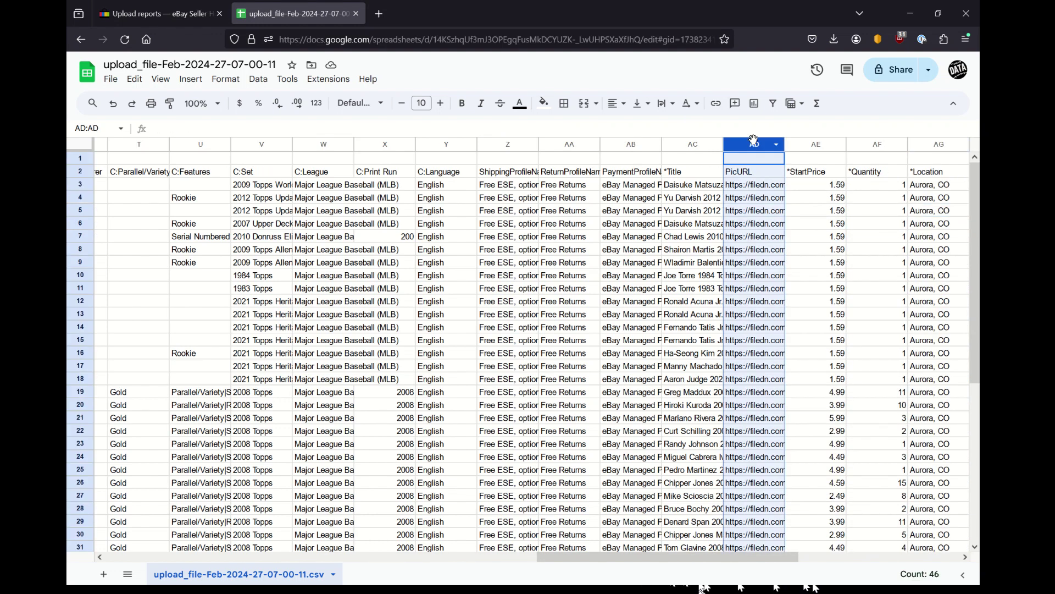
pyautogui.click(742, 187)
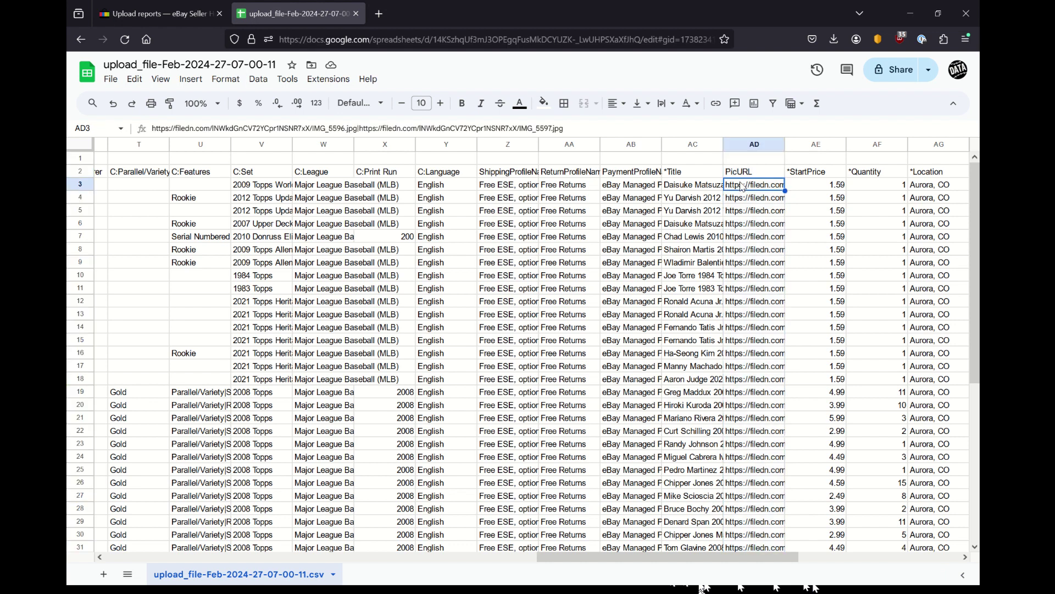
pyautogui.moveTo(582, 128); pyautogui.dragTo(75, 141)
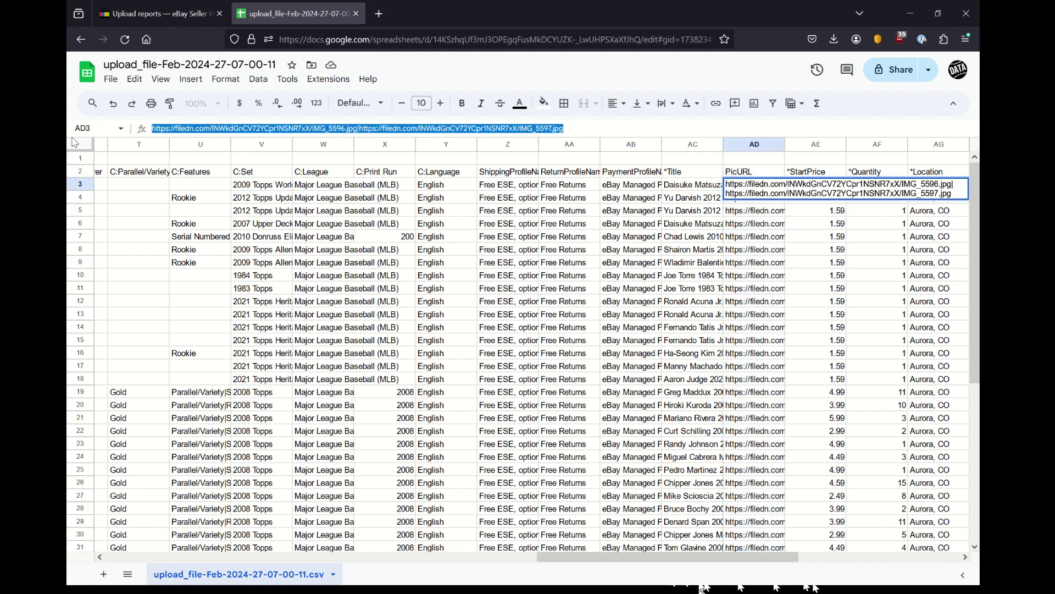
pyautogui.click(616, 252)
pyautogui.click(758, 225)
pyautogui.press('Down')
pyautogui.press('Down')
pyautogui.press('Down')
pyautogui.press('Down')
pyautogui.press('Down')
pyautogui.press('Down')
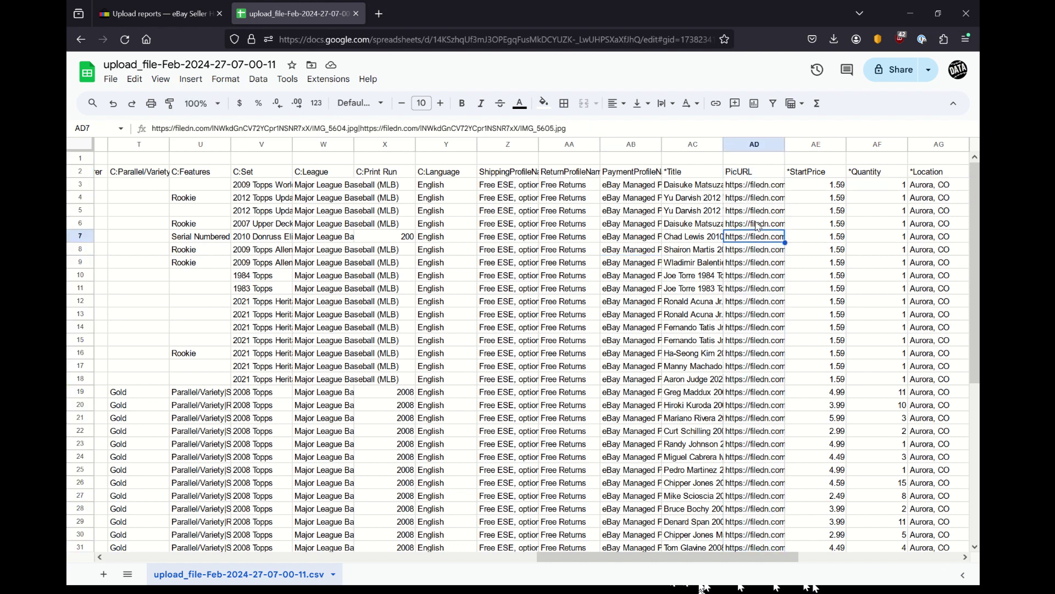
pyautogui.press('Down')
pyautogui.press('Down')
pyautogui.press('Down')
pyautogui.press('Down')
pyautogui.press('Down')
pyautogui.press('Down')
pyautogui.press('Down')
pyautogui.press('Down')
pyautogui.press('Down')
pyautogui.press('Down')
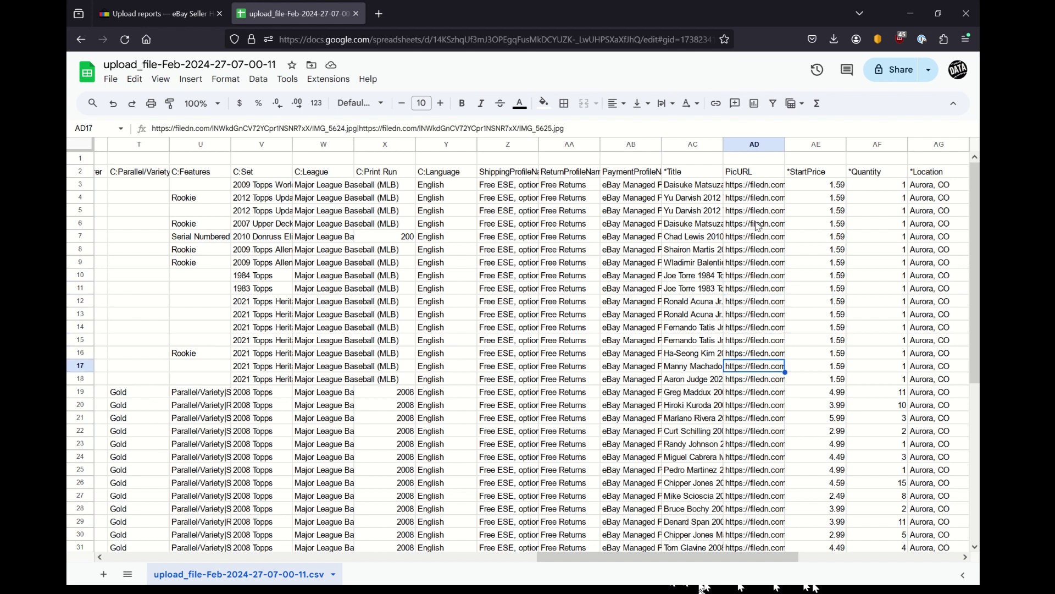
pyautogui.press('Down')
pyautogui.press('Down')
pyautogui.scroll(-3, 758, 284)
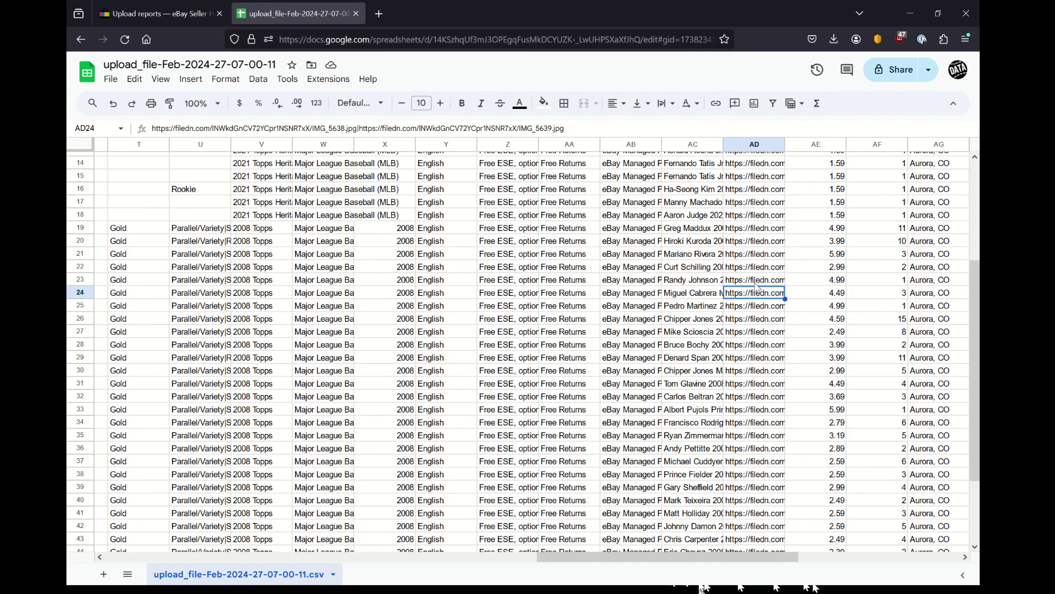
pyautogui.press('Left')
pyautogui.press('Left')
pyautogui.press('Left')
pyautogui.press('Left')
pyautogui.press('Left')
pyautogui.press('Left')
pyautogui.press('Left')
pyautogui.press('Left')
pyautogui.press('Left')
pyautogui.press('Left')
pyautogui.press('Left')
pyautogui.press('Left')
pyautogui.press('Left')
pyautogui.press('Left')
pyautogui.press('Left')
pyautogui.press('Left')
pyautogui.press('Left')
pyautogui.press('Left')
pyautogui.press('Left')
pyautogui.press('Left')
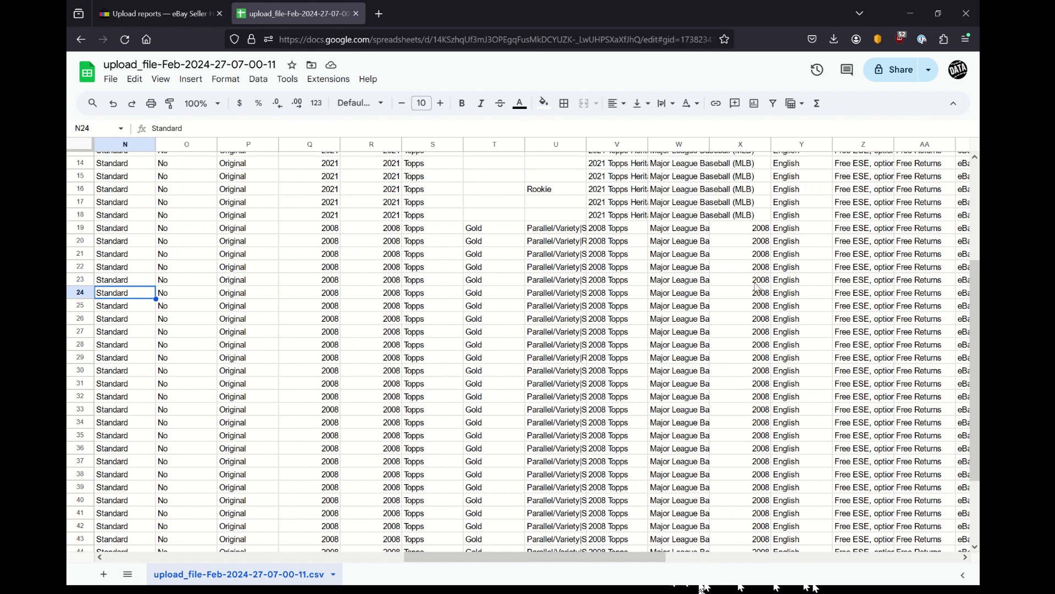
pyautogui.press('Left')
pyautogui.press('Left')
pyautogui.press('Left')
pyautogui.press('Left')
pyautogui.press('Left')
pyautogui.press('Left')
pyautogui.press('Left')
pyautogui.scroll(-3, 757, 286)
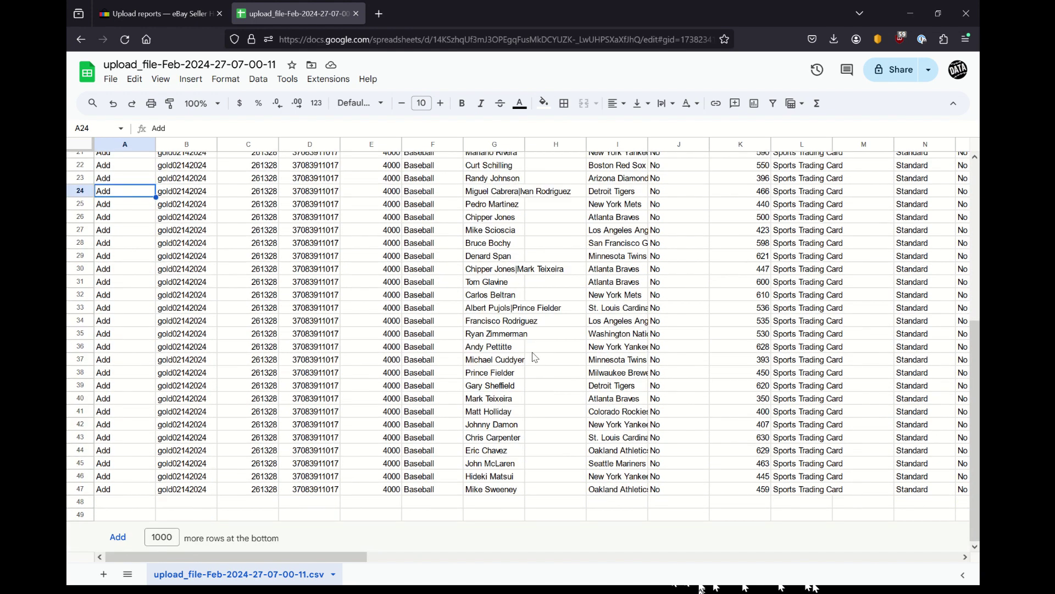
pyautogui.scroll(7, 538, 358)
pyautogui.click(554, 332)
pyautogui.press('Right')
pyautogui.press('Right')
pyautogui.press('Right')
pyautogui.press('Right')
pyautogui.press('Right')
pyautogui.press('Right')
pyautogui.press('Right')
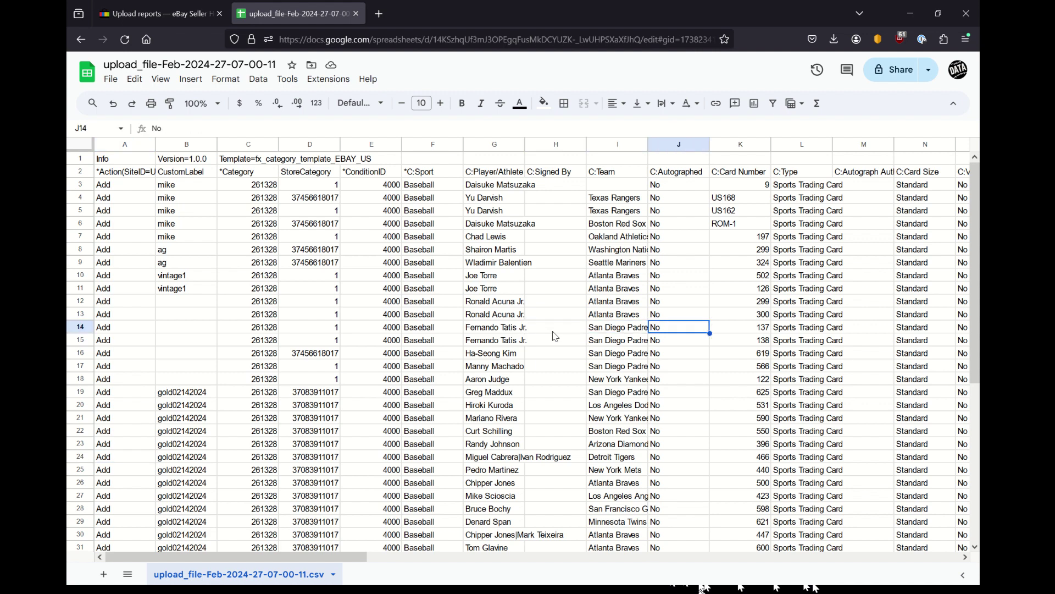
pyautogui.press('Right')
pyautogui.press('Right')
pyautogui.press('Right')
pyautogui.press('Right')
pyautogui.press('Right')
pyautogui.press('Right')
pyautogui.press('Right')
pyautogui.press('Right')
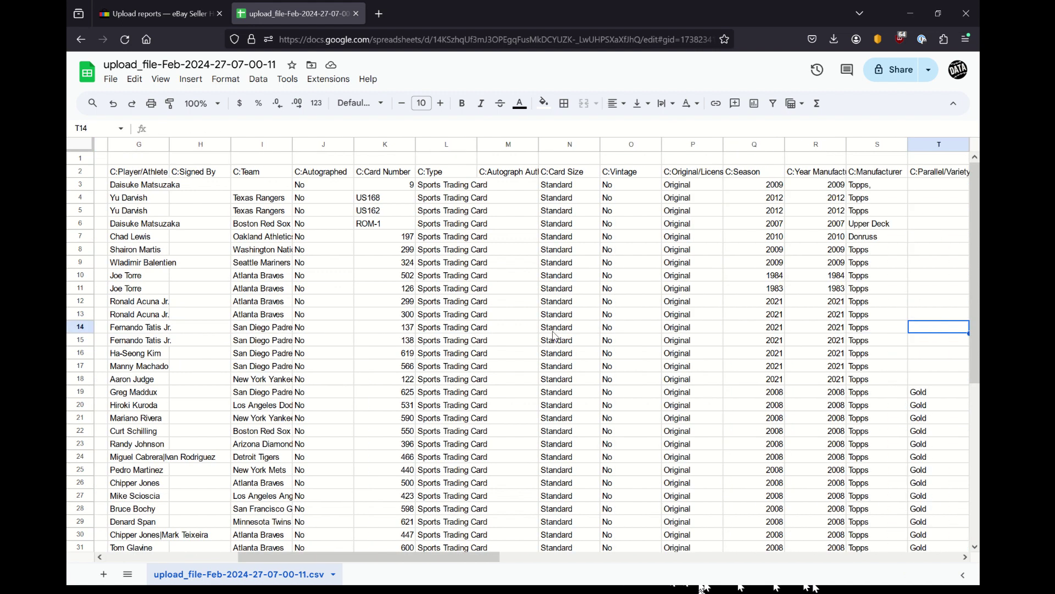
pyautogui.press('Right')
pyautogui.press('Left')
pyautogui.press('Left')
pyautogui.press('Left')
pyautogui.press('Left')
pyautogui.press('Left')
pyautogui.press('Left')
pyautogui.press('Left')
pyautogui.press('Left')
pyautogui.press('Left')
pyautogui.press('Left')
pyautogui.press('Left')
pyautogui.press('Left')
pyautogui.press('Left')
pyautogui.press('Left')
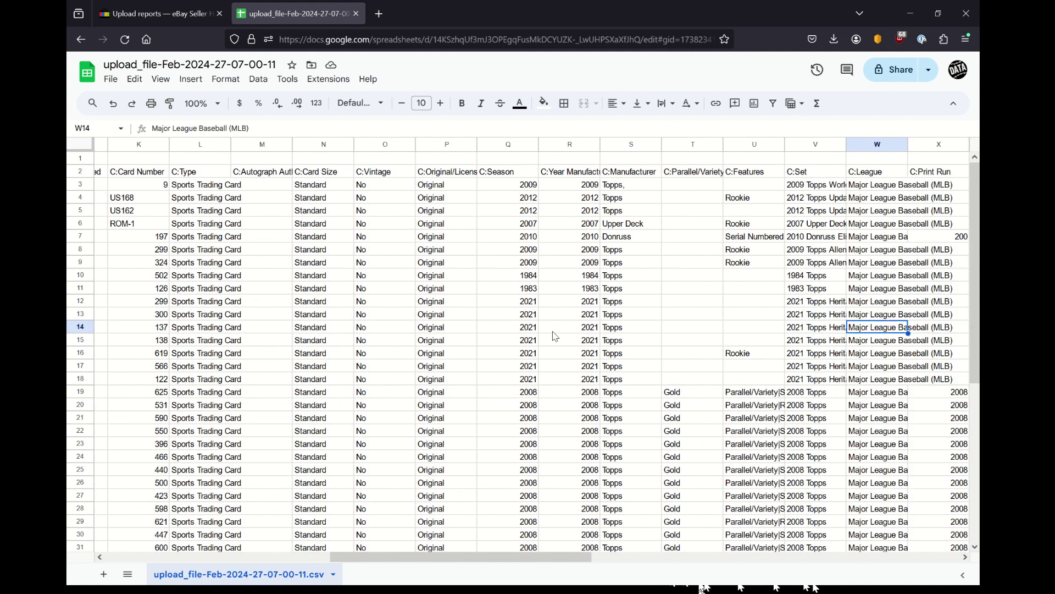
pyautogui.press('Left')
pyautogui.press('Left')
pyautogui.press('Left')
pyautogui.press('Left')
pyautogui.press('Left')
pyautogui.press('Left')
pyautogui.press('Left')
pyautogui.press('Left')
pyautogui.press('Left')
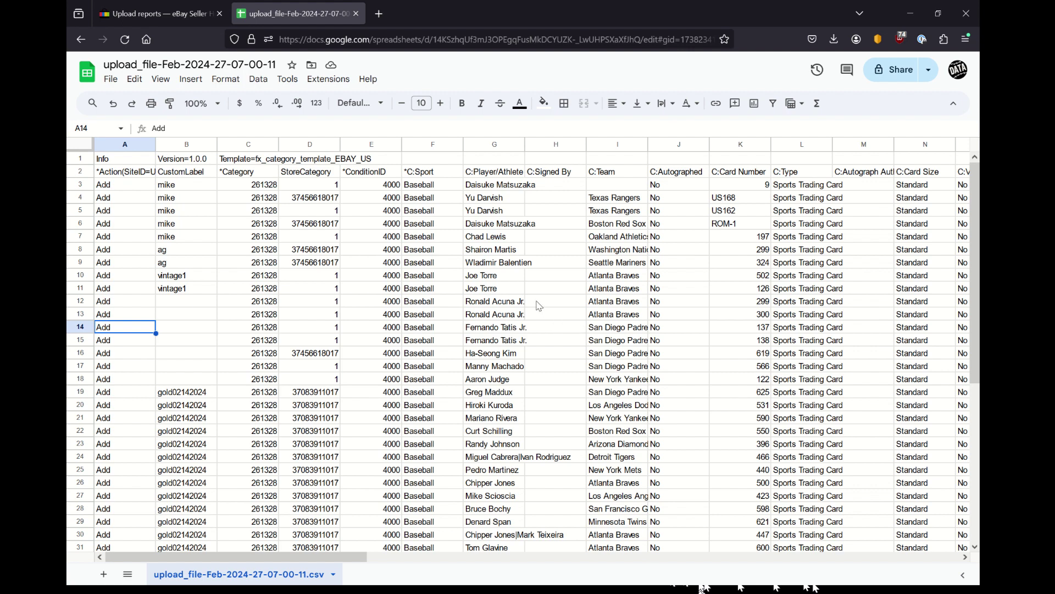
pyautogui.click(540, 302)
pyautogui.click(515, 301)
pyautogui.scroll(-3, 517, 300)
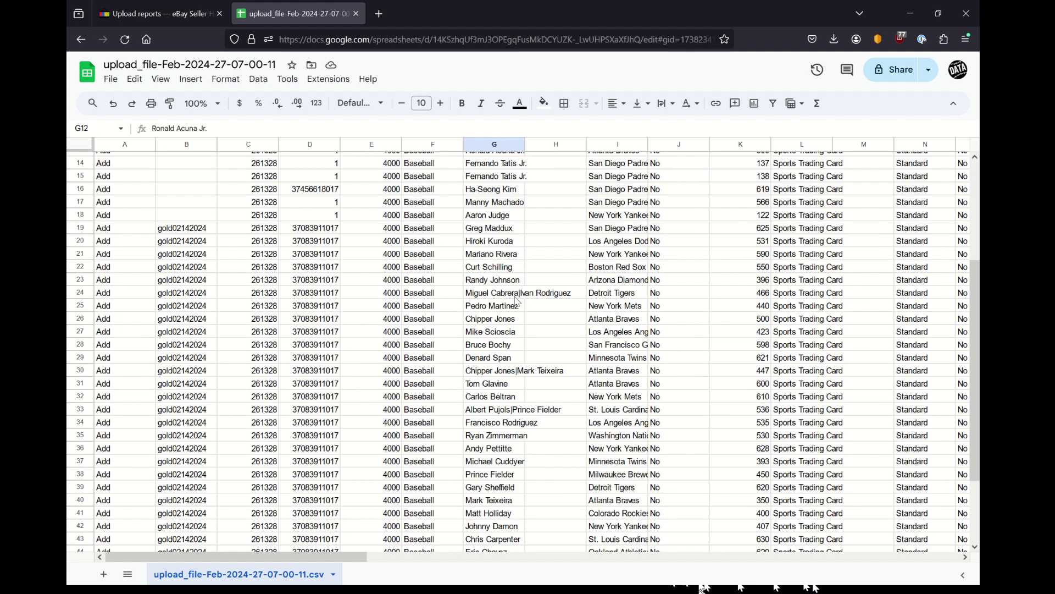
pyautogui.scroll(3, 520, 304)
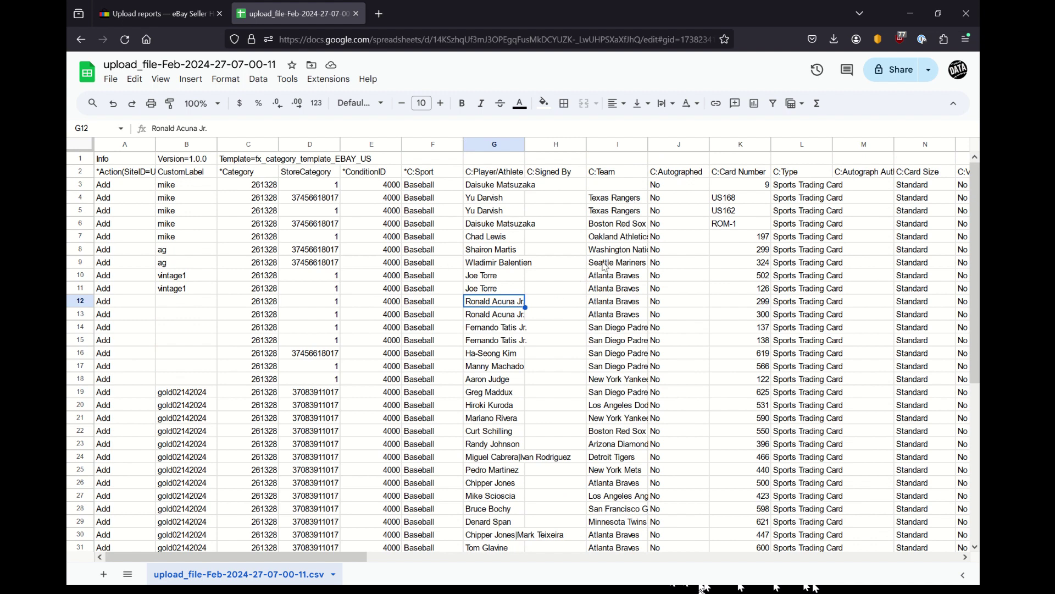
pyautogui.click(578, 277)
pyautogui.press('Right')
pyautogui.press('Right')
pyautogui.press('Right')
pyautogui.press('Right')
pyautogui.press('Right')
pyautogui.press('Right')
pyautogui.press('Right')
pyautogui.press('Right')
pyautogui.press('Right')
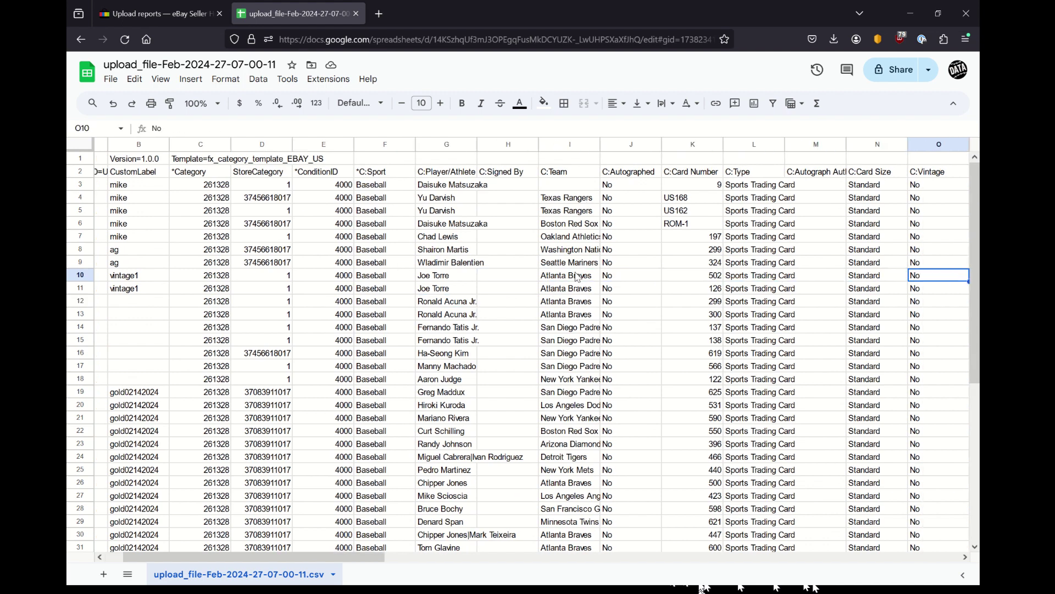
pyautogui.press('Right')
pyautogui.press('Right')
pyautogui.press('Right')
pyautogui.press('Right')
pyautogui.press('Right')
pyautogui.press('Right')
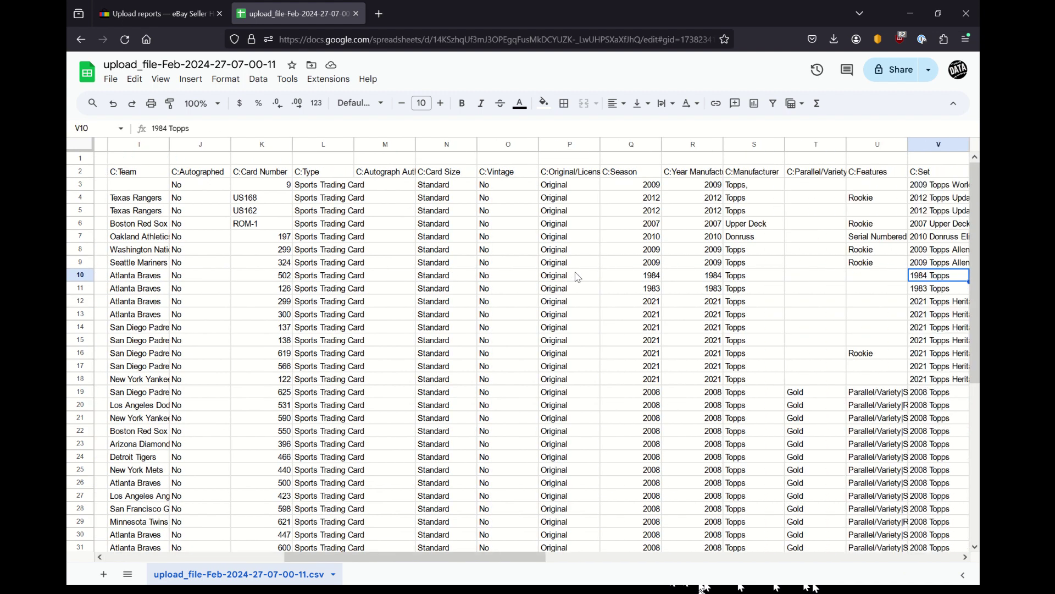
pyautogui.press('Right')
pyautogui.press('Right')
pyautogui.press('Right')
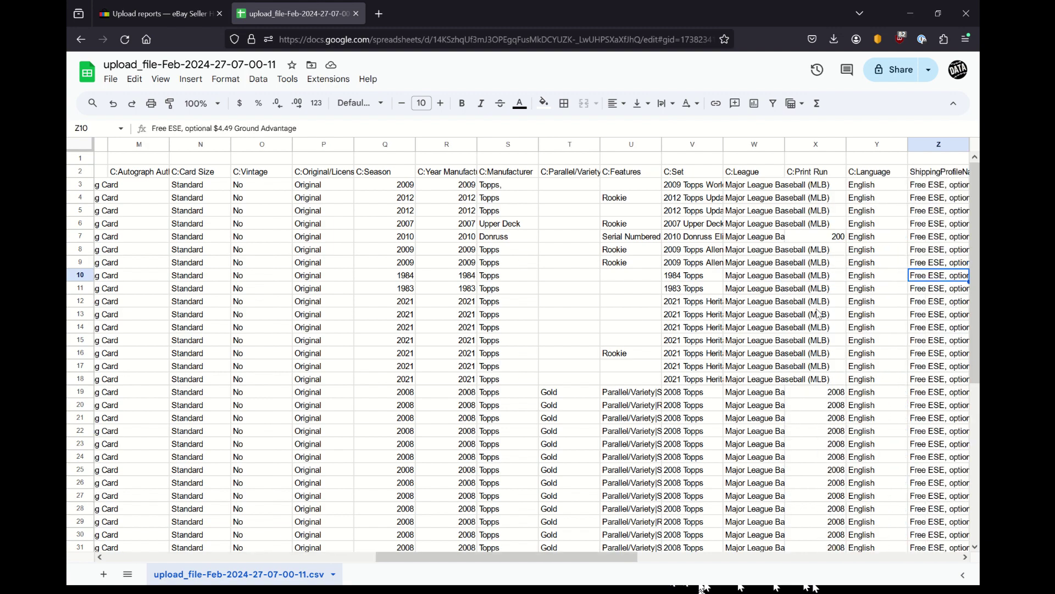
pyautogui.press('Left')
pyautogui.press('Left')
pyautogui.press('Left')
pyautogui.press('Left')
pyautogui.press('Left')
pyautogui.press('Left')
pyautogui.press('Left')
pyautogui.press('Left')
pyautogui.press('Left')
pyautogui.press('Left')
pyautogui.press('Left')
pyautogui.press('Left')
pyautogui.press('Left')
pyautogui.press('Left')
pyautogui.press('Left')
pyautogui.press('Left')
pyautogui.press('Left')
pyautogui.press('Left')
pyautogui.press('Left')
pyautogui.press('Left')
pyautogui.press('Left')
pyautogui.press('Left')
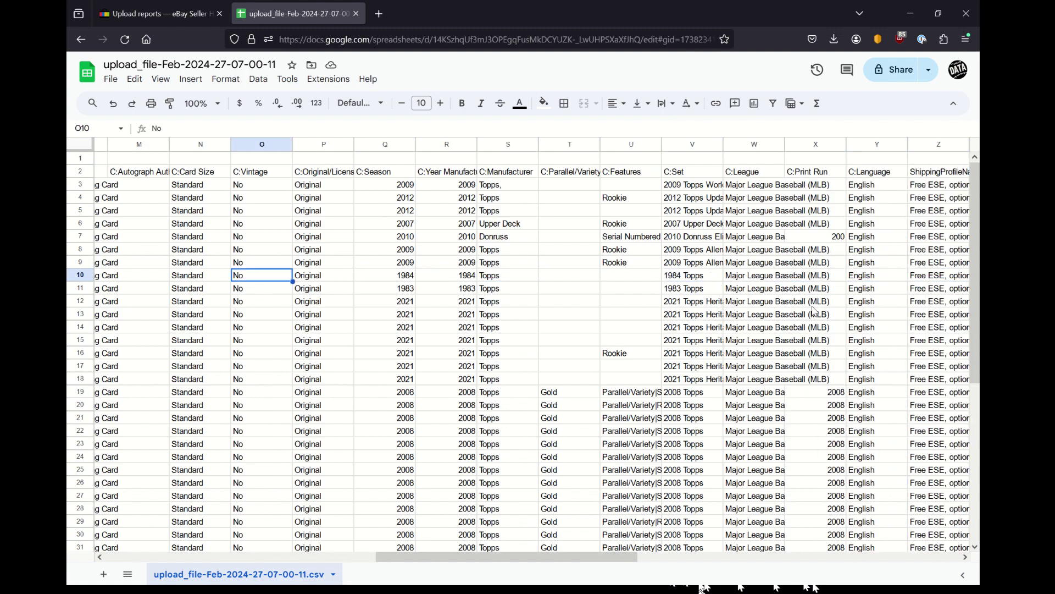
pyautogui.scroll(-4, 808, 310)
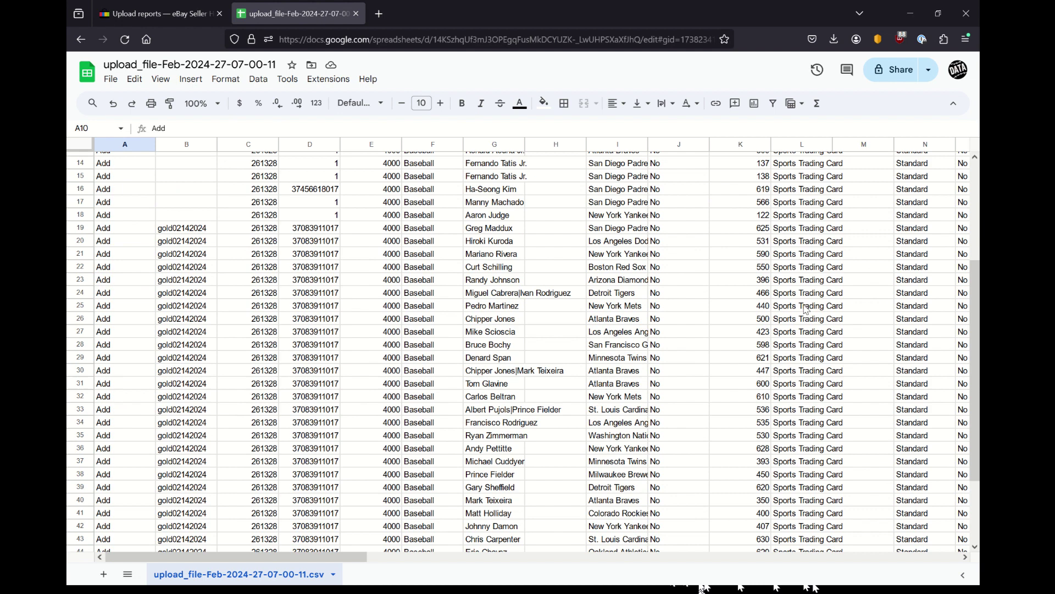
pyautogui.click(805, 306)
pyautogui.press('Right')
pyautogui.press('Right')
pyautogui.press('Right')
pyautogui.press('Right')
pyautogui.press('Right')
pyautogui.press('Right')
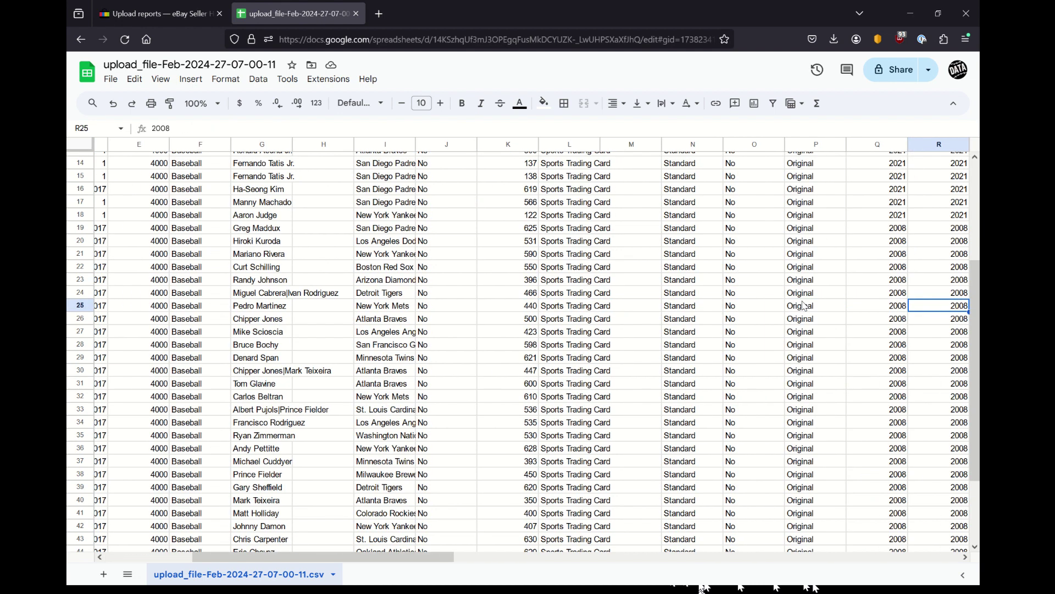
pyautogui.press('Right')
pyautogui.press('Right')
pyautogui.press('Right')
pyautogui.press('Right')
pyautogui.scroll(4, 821, 312)
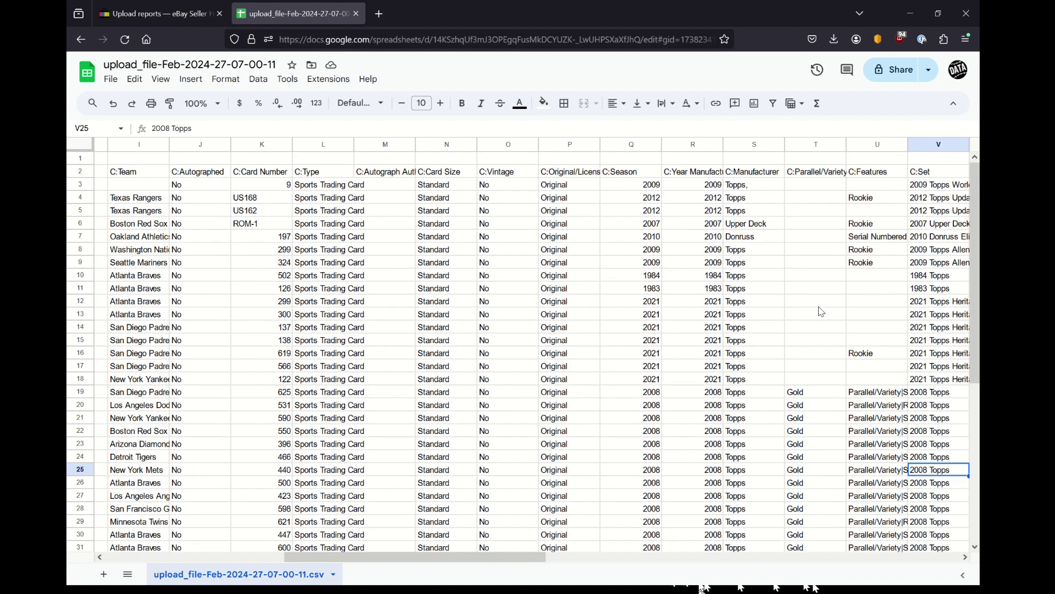
pyautogui.press('Left')
pyautogui.press('Left')
pyautogui.press('Left')
pyautogui.press('Left')
pyautogui.press('Left')
pyautogui.press('Left')
pyautogui.press('Left')
pyautogui.press('Left')
pyautogui.press('Left')
pyautogui.press('Left')
pyautogui.press('Left')
pyautogui.press('Left')
pyautogui.press('Left')
pyautogui.press('Left')
pyautogui.press('Left')
pyautogui.press('Left')
pyautogui.press('Left')
pyautogui.press('Left')
pyautogui.press('Left')
pyautogui.press('Left')
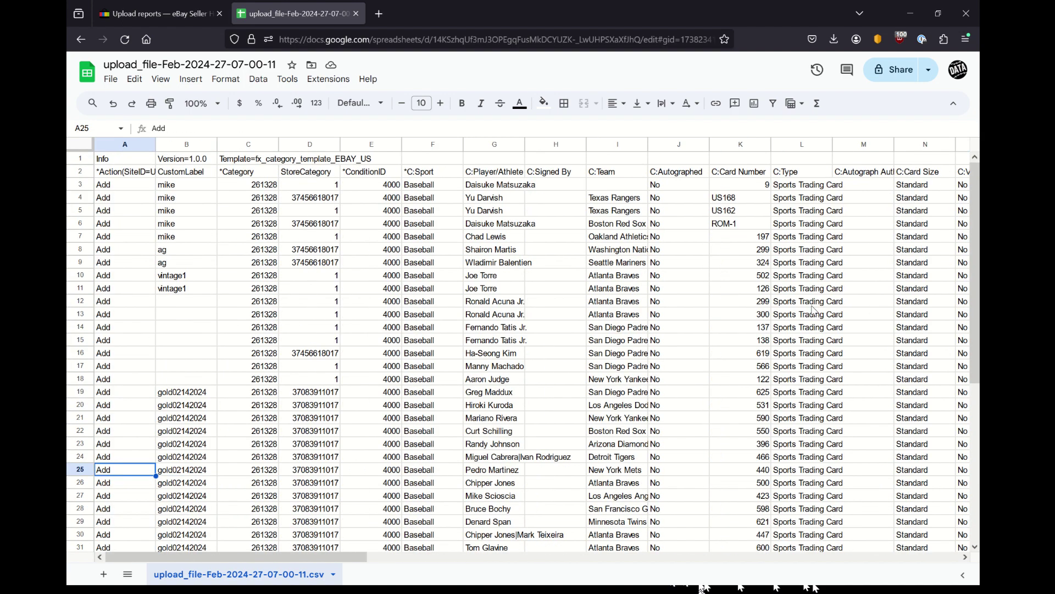
pyautogui.click(484, 228)
pyautogui.press('Right')
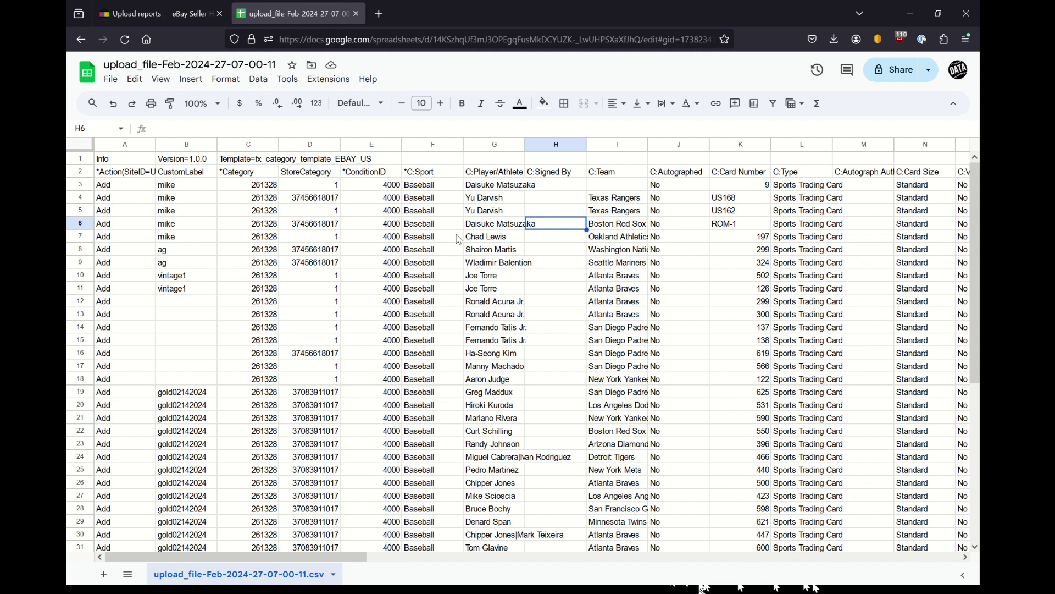
pyautogui.click(459, 238)
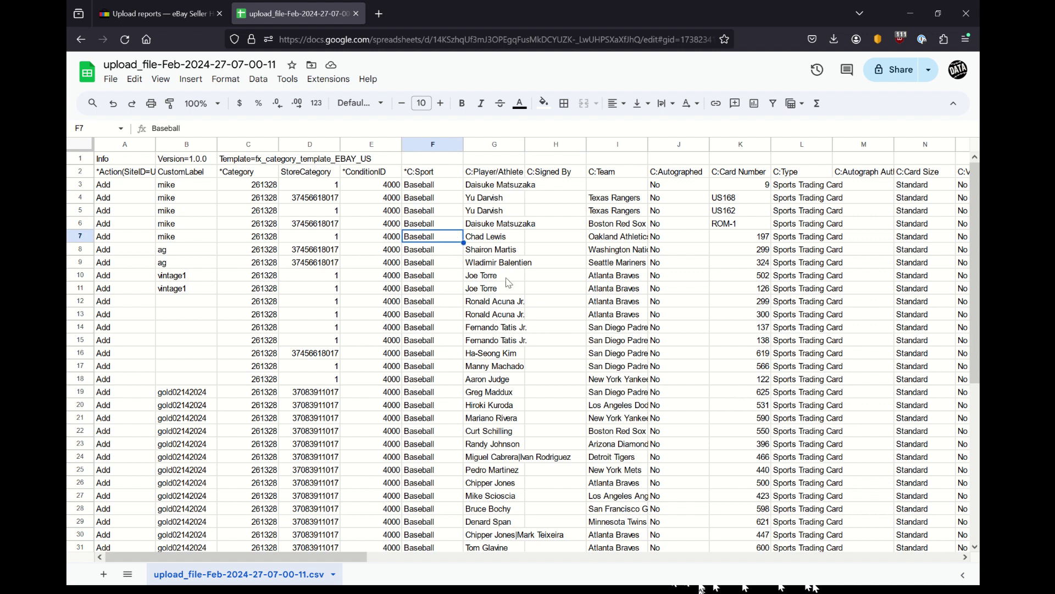
pyautogui.click(507, 280)
pyautogui.press('Right')
pyautogui.press('Right')
pyautogui.press('Right')
pyautogui.press('Right')
pyautogui.press('Right')
pyautogui.press('Right')
pyautogui.press('Right')
pyautogui.press('Right')
pyautogui.press('Right')
pyautogui.press('Right')
pyautogui.press('Right')
pyautogui.press('Right')
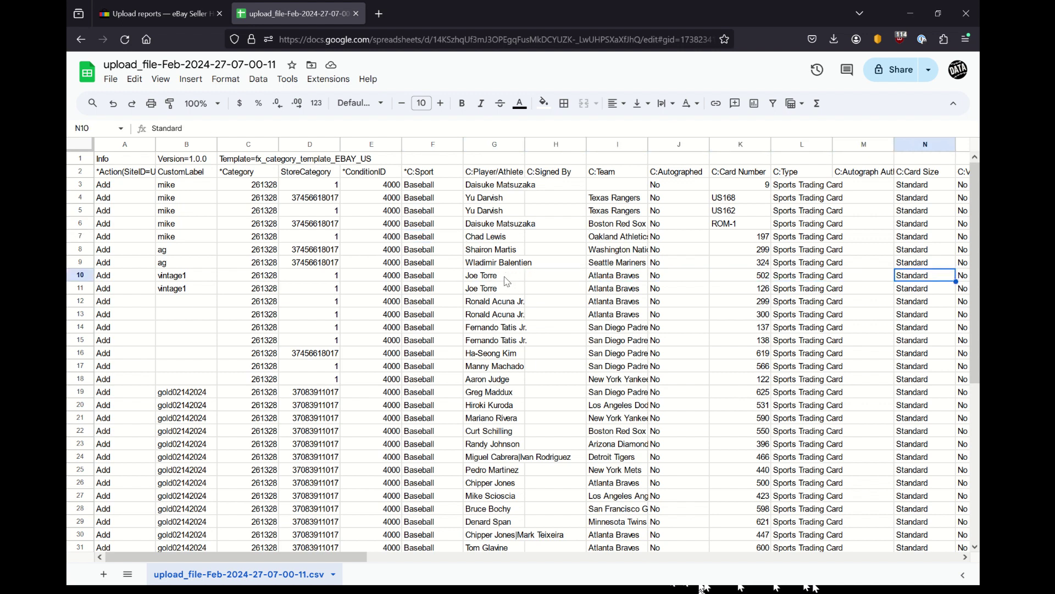
pyautogui.press('Right')
pyautogui.scroll(-7, 651, 285)
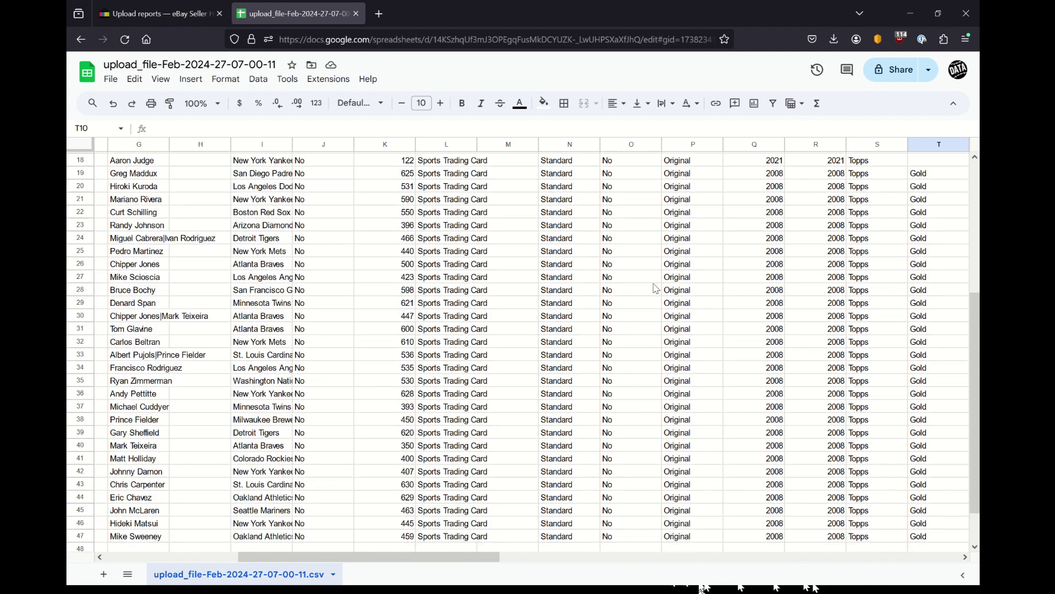
pyautogui.scroll(7, 654, 288)
pyautogui.press('Left')
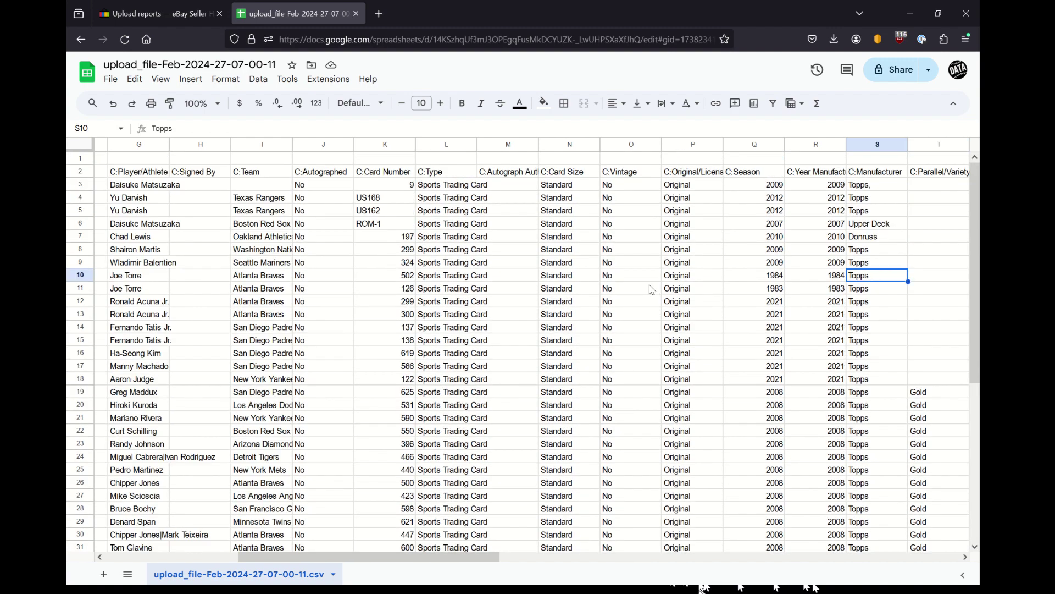
pyautogui.press('Home')
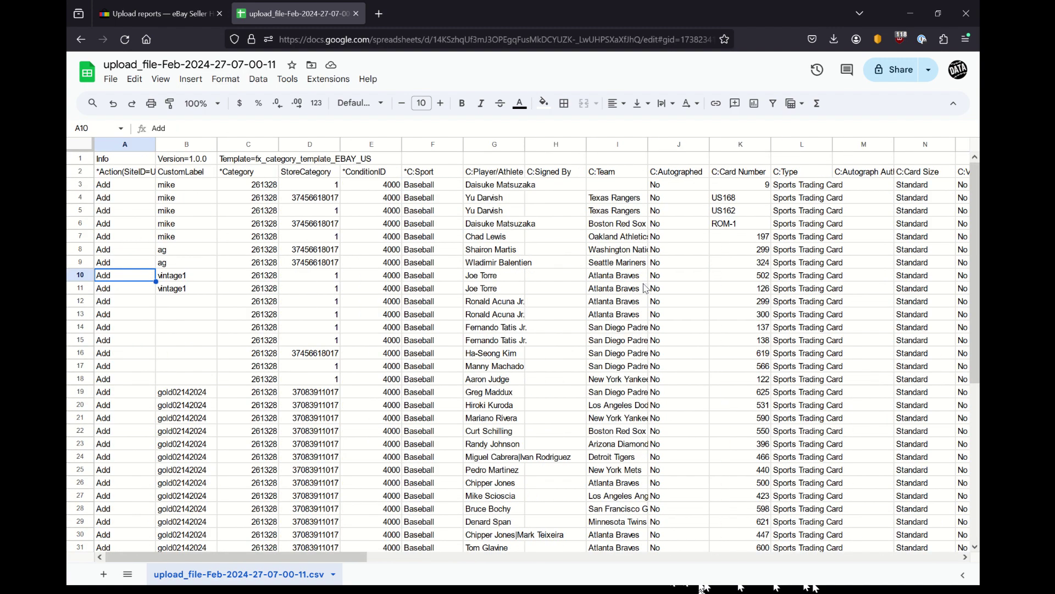